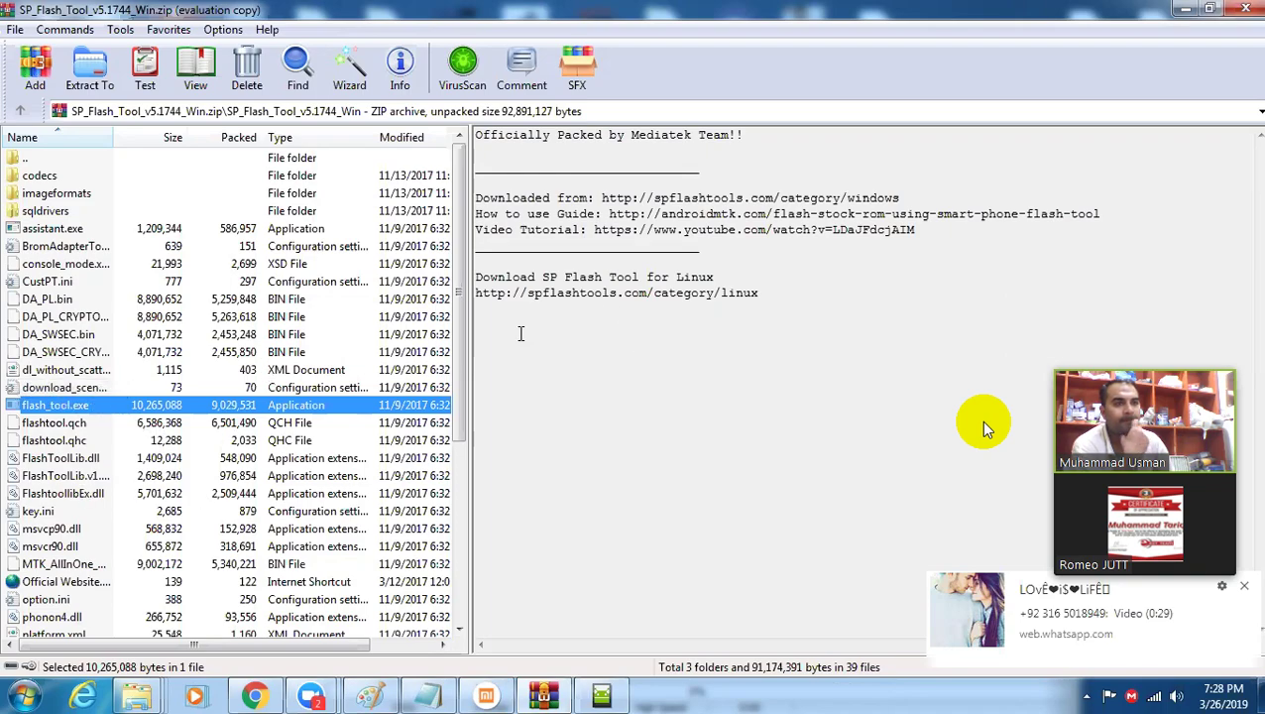
Step: Examine the files in the SP Flash Tool archive and select the MTK_AllInOne BIN file
scroll(466, 328, down, 1)
drag(466, 335, 466, 451)
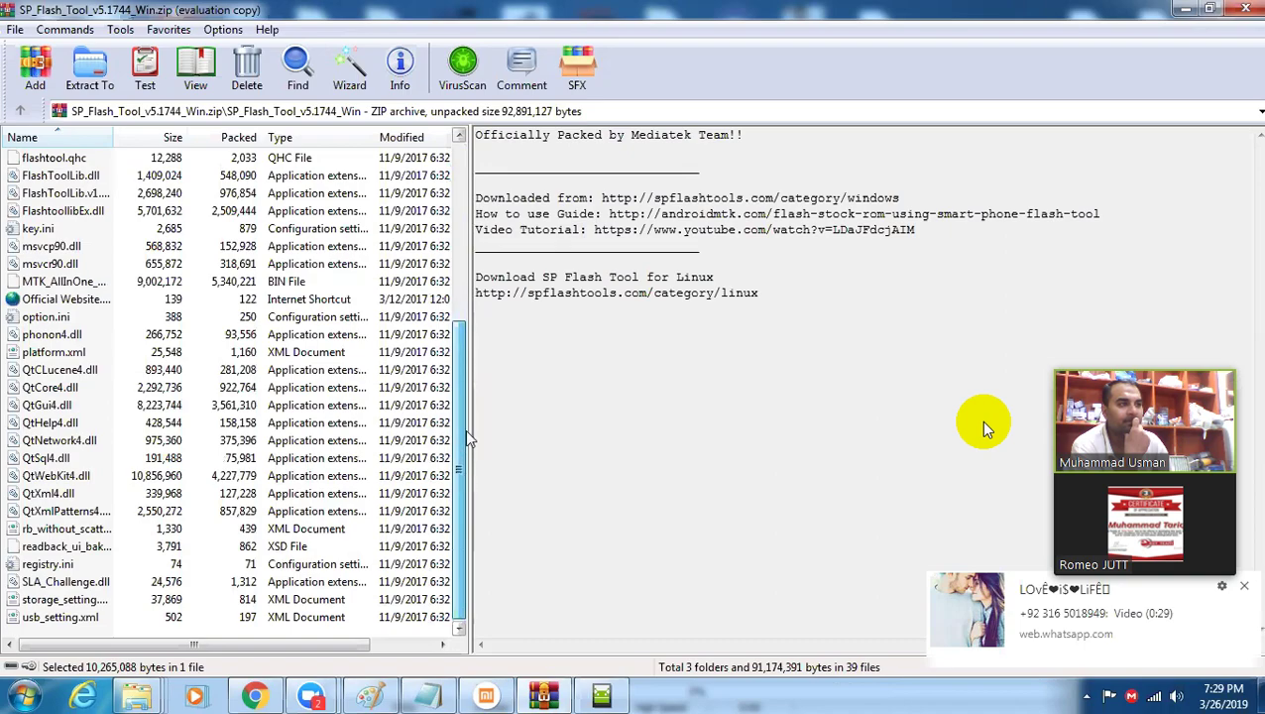
click(77, 352)
click(76, 337)
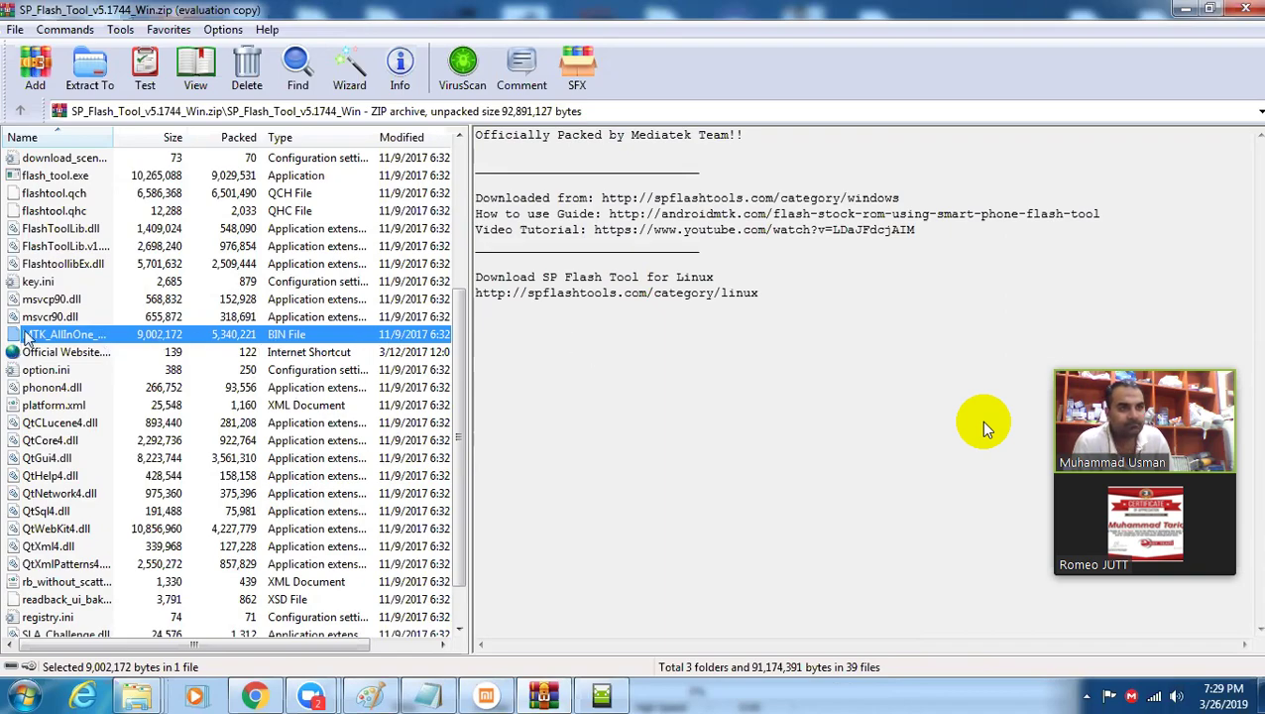
drag(461, 455, 486, 347)
scroll(496, 317, up, 1)
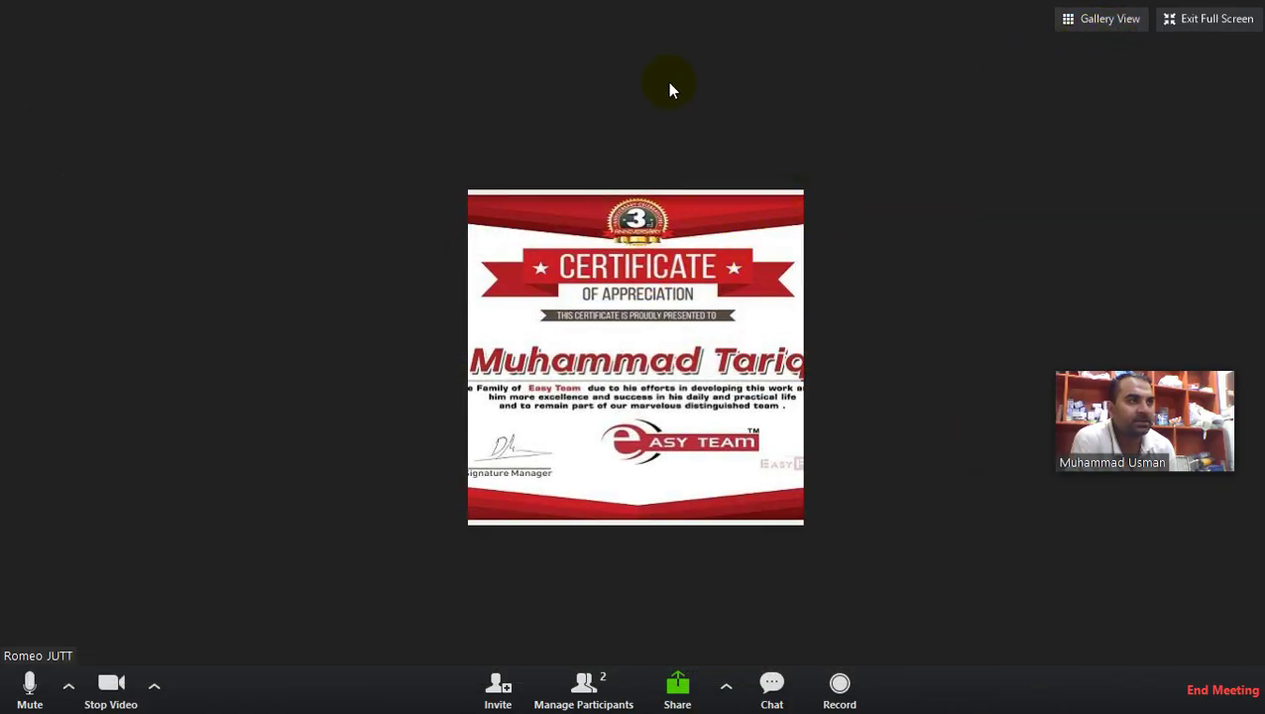
Step: Share the desktop screen in the Zoom meeting
click(677, 683)
double_click(382, 225)
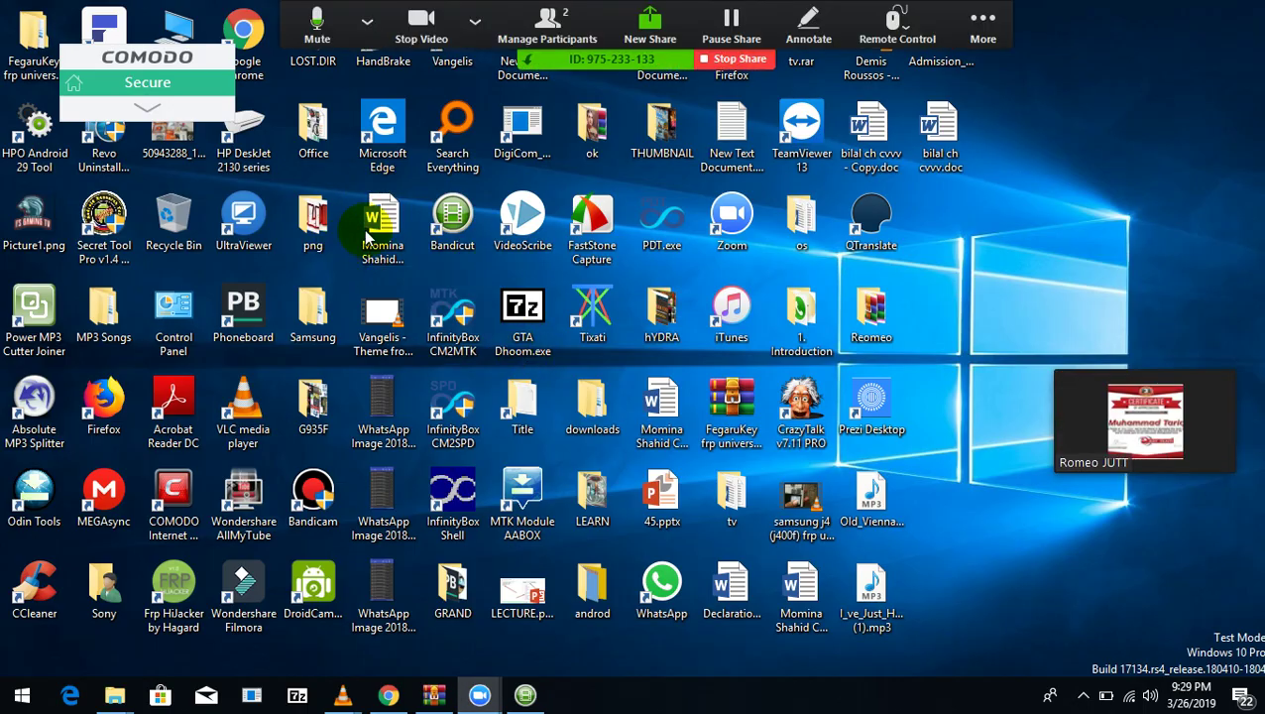
double_click(457, 139)
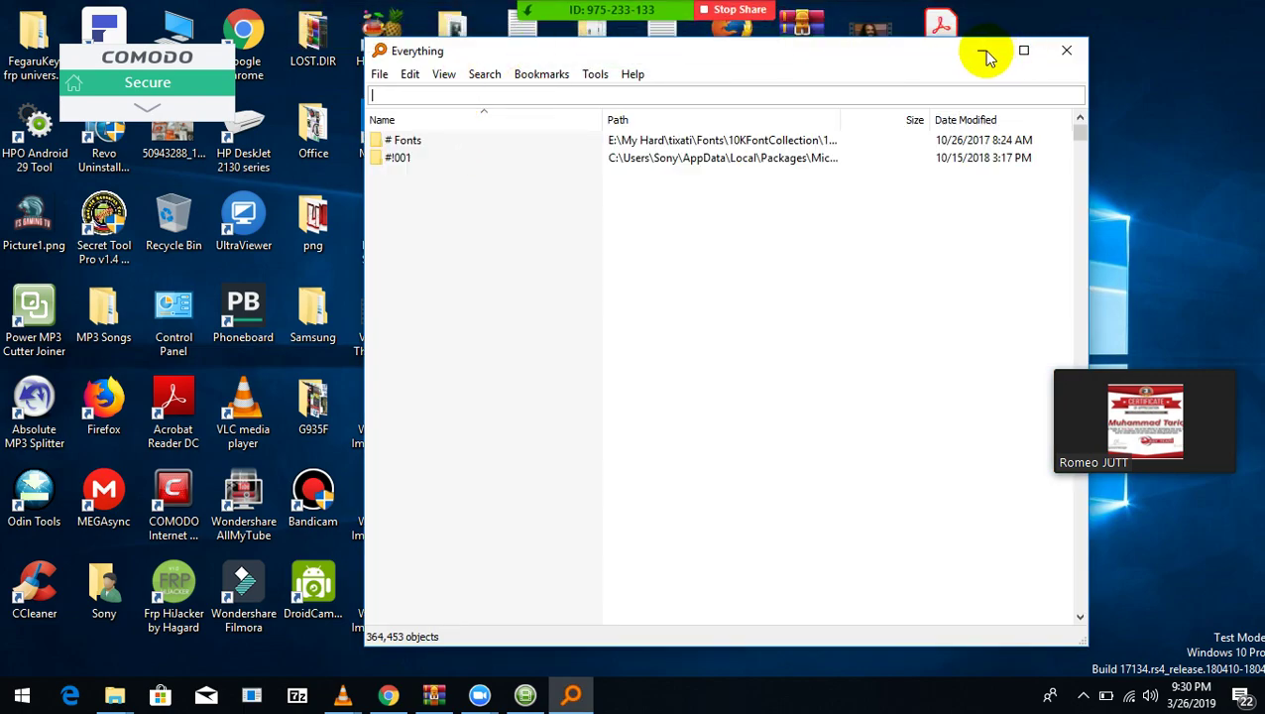
click(983, 50)
click(687, 412)
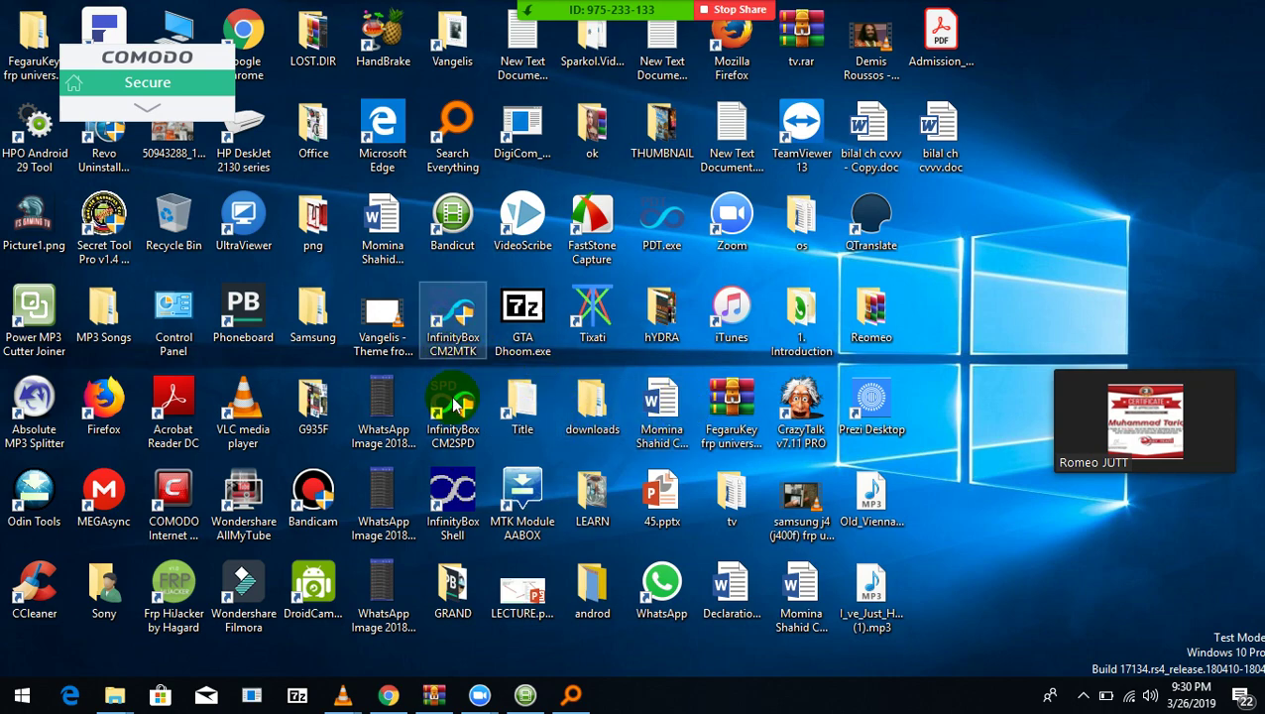
Step: Open the InfinityBox CM2MTK shortcut's properties and go to its file location
click(451, 344)
right_click(452, 344)
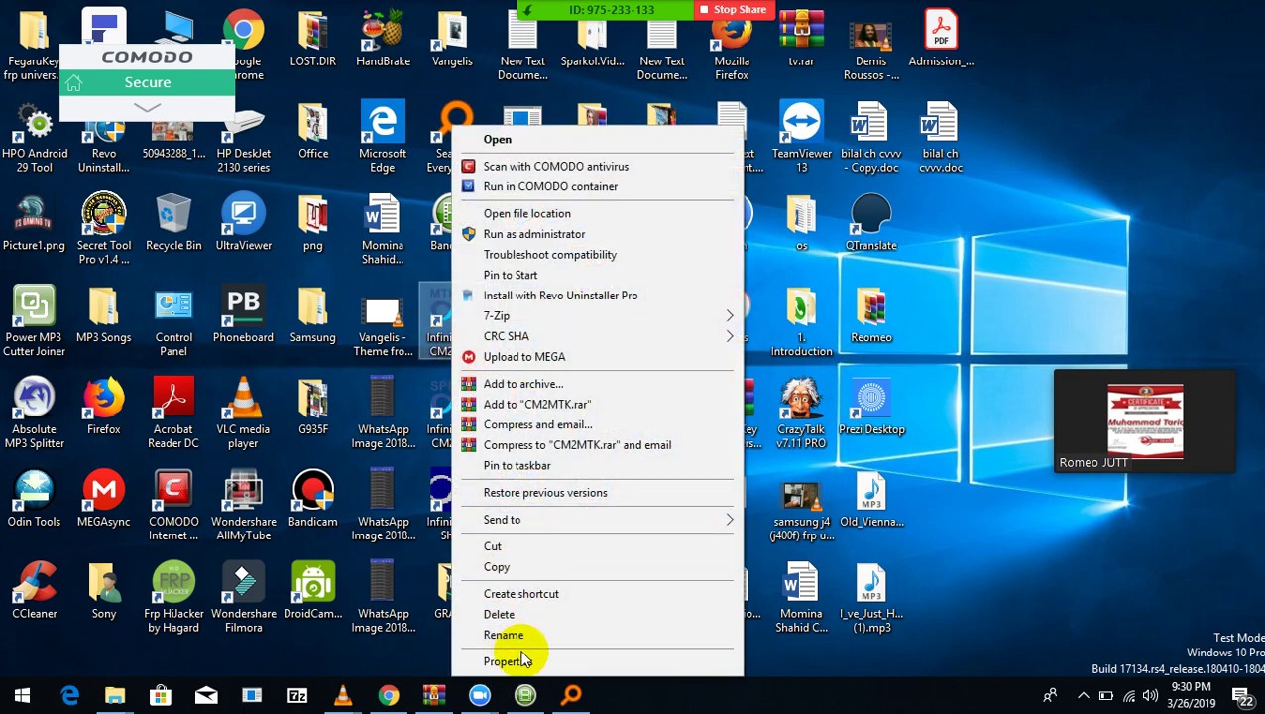
click(521, 654)
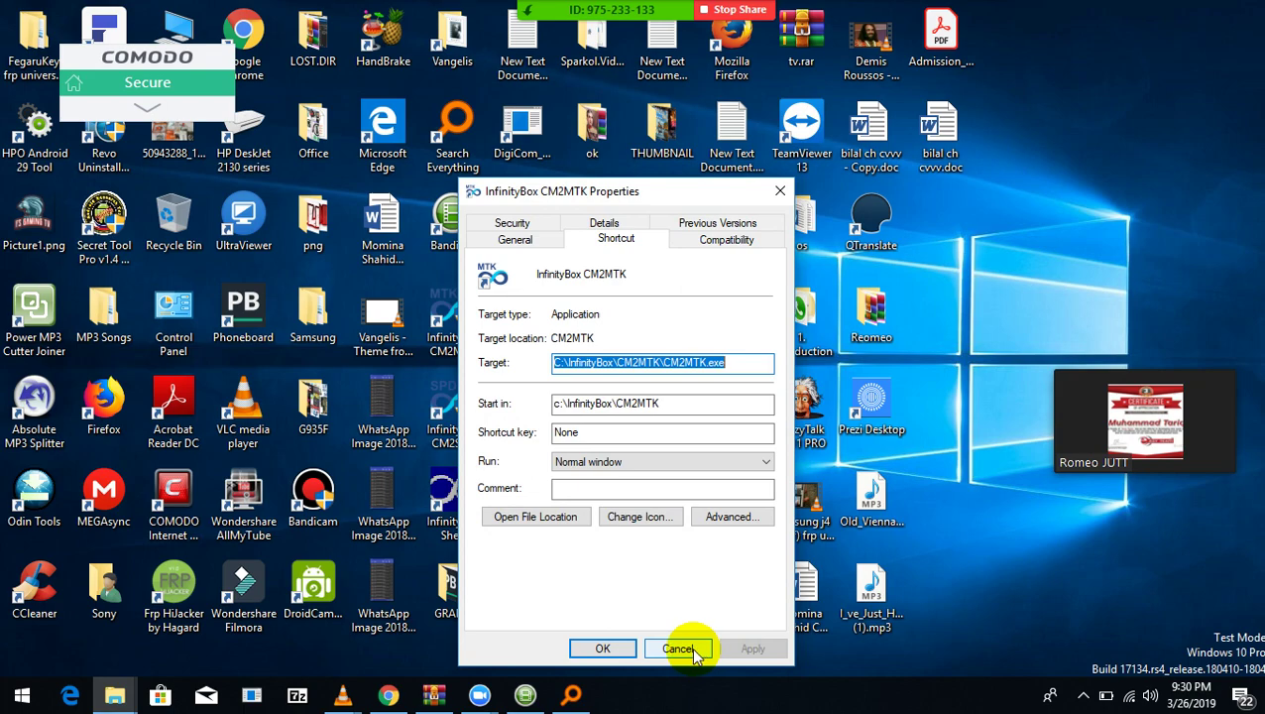
click(575, 518)
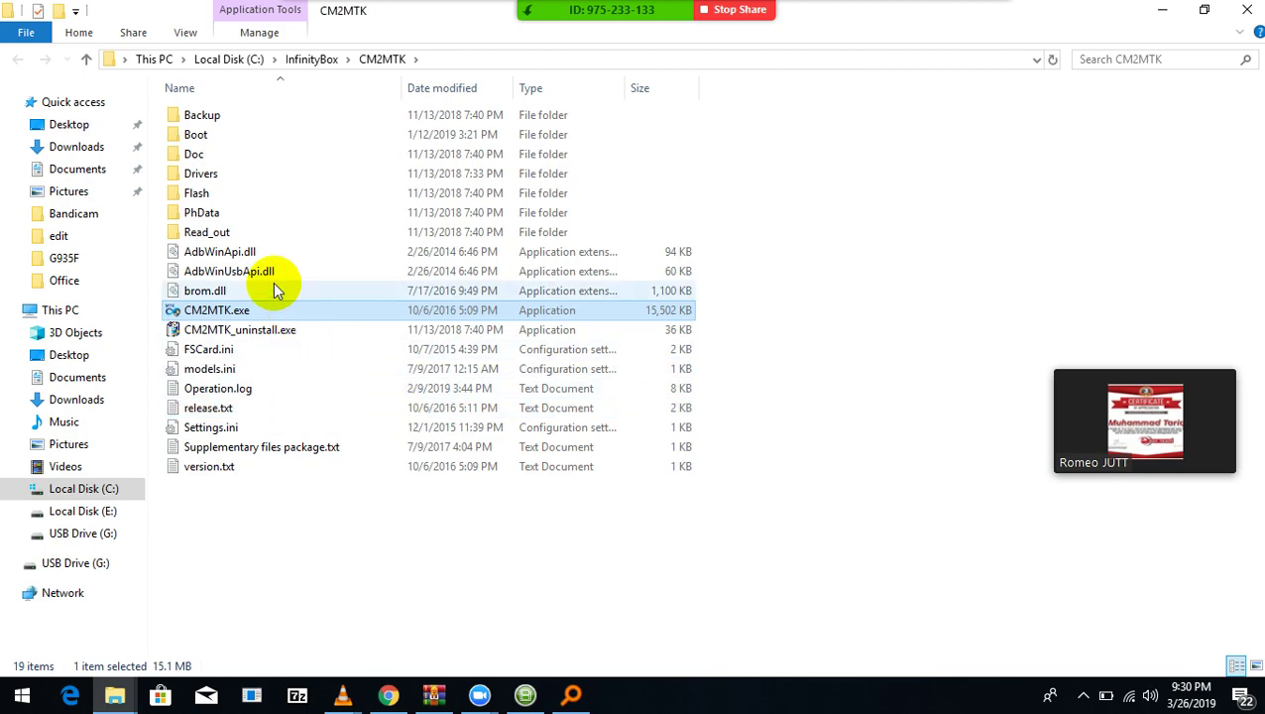
Step: Look through the Boot folder's BIN files and its DA subfolder, and close the folder window and shortcut properties
double_click(201, 144)
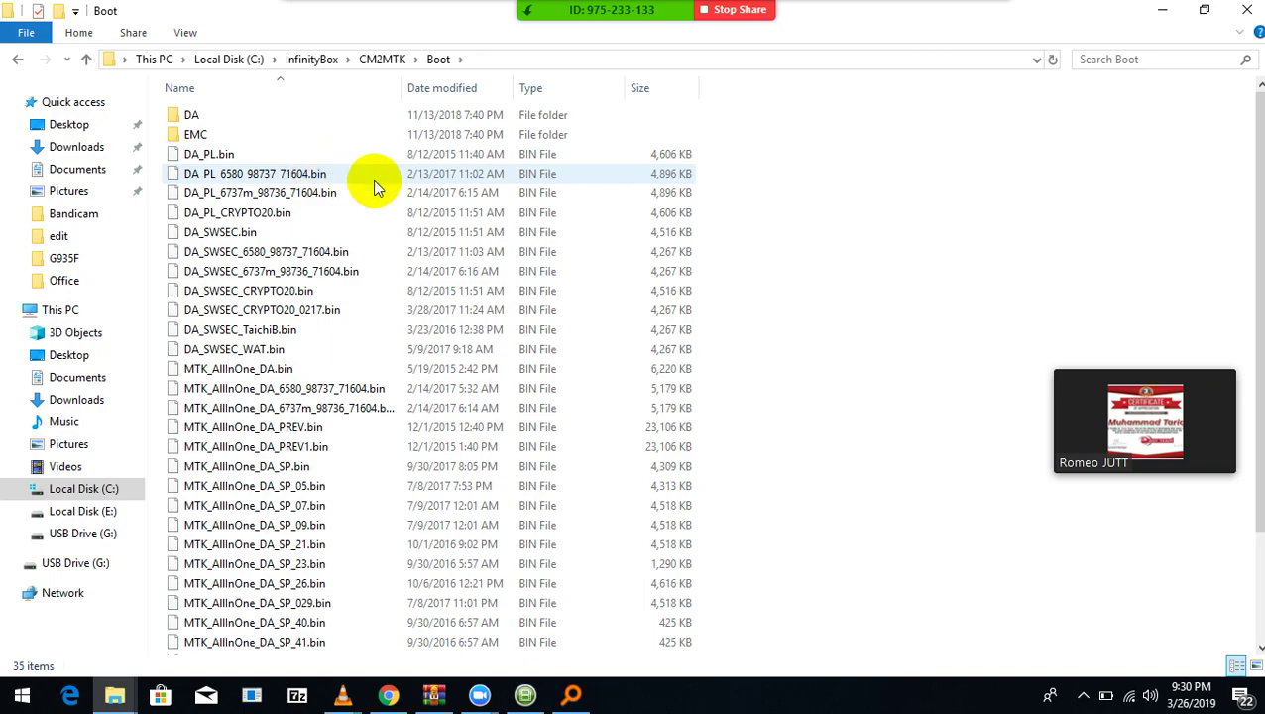
scroll(801, 306, down, 3)
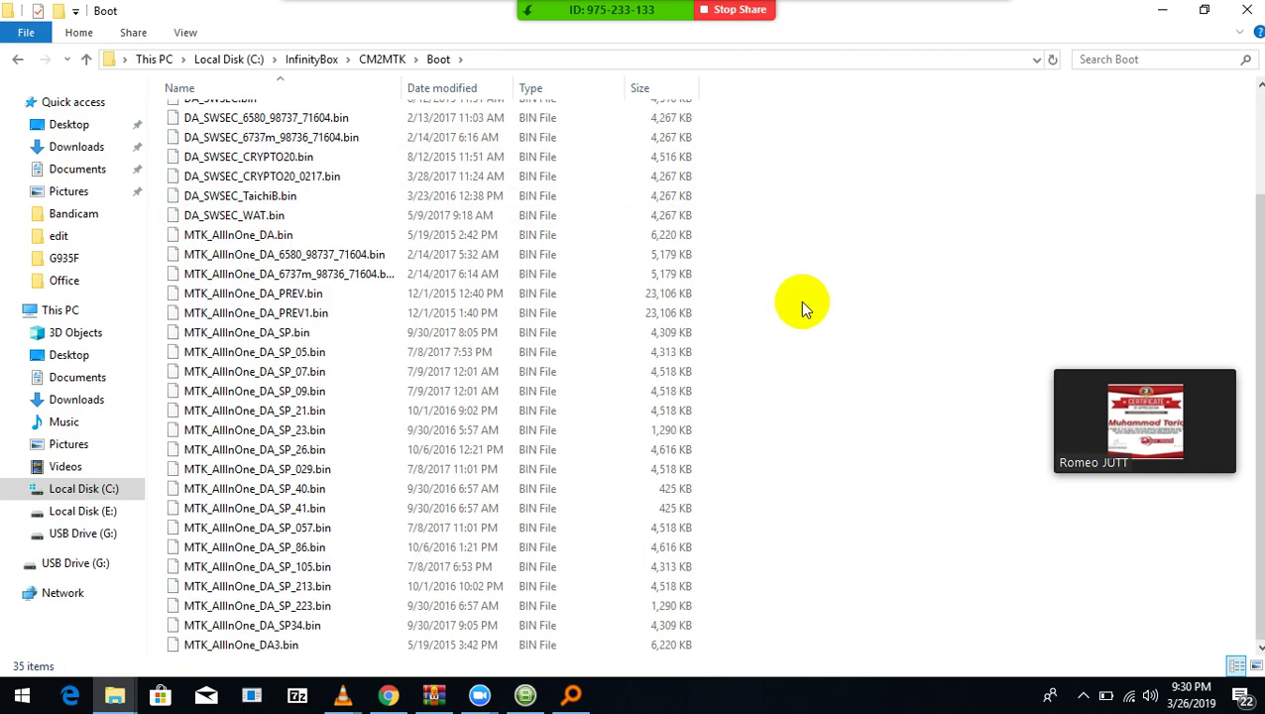
scroll(802, 305, up, 3)
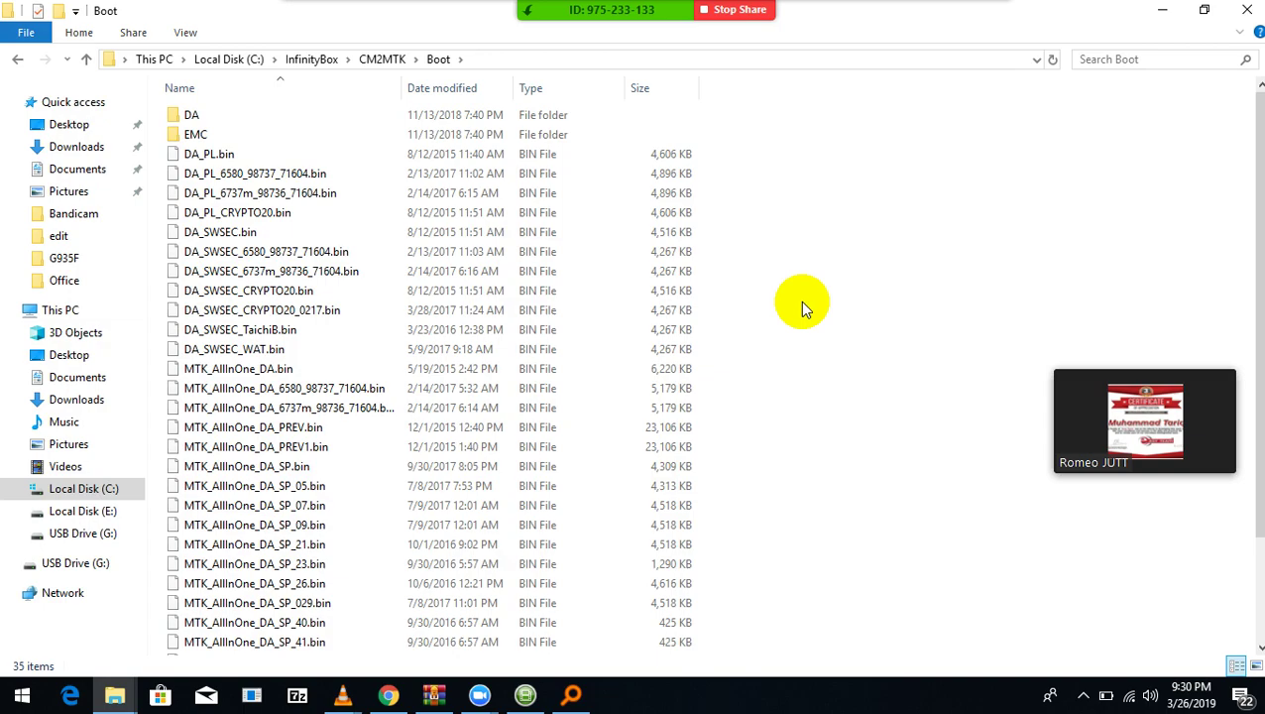
double_click(229, 115)
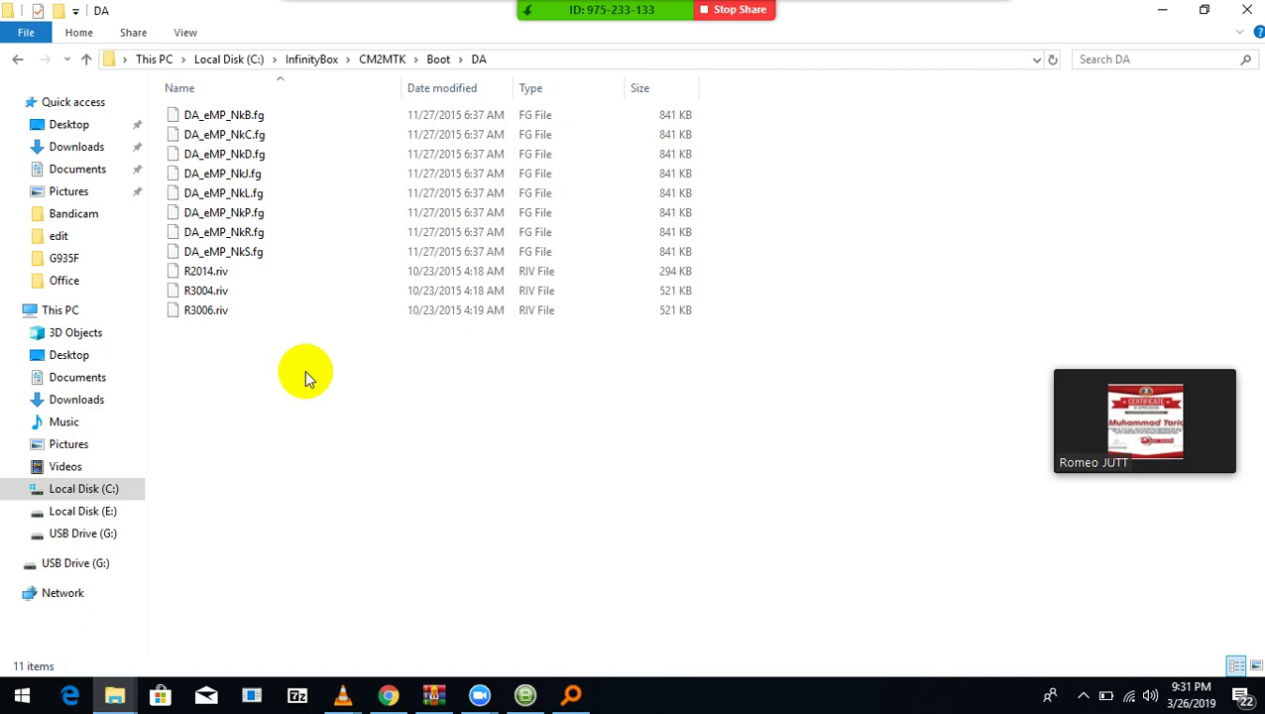
click(1246, 9)
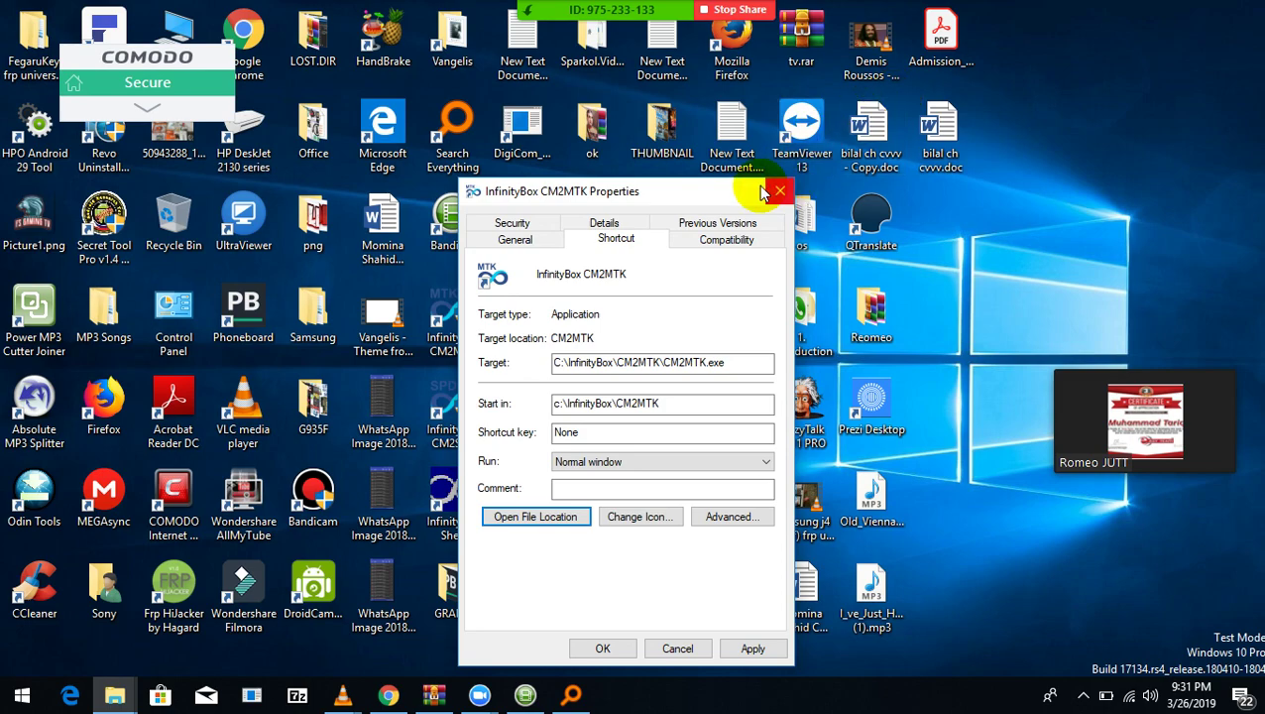
click(778, 193)
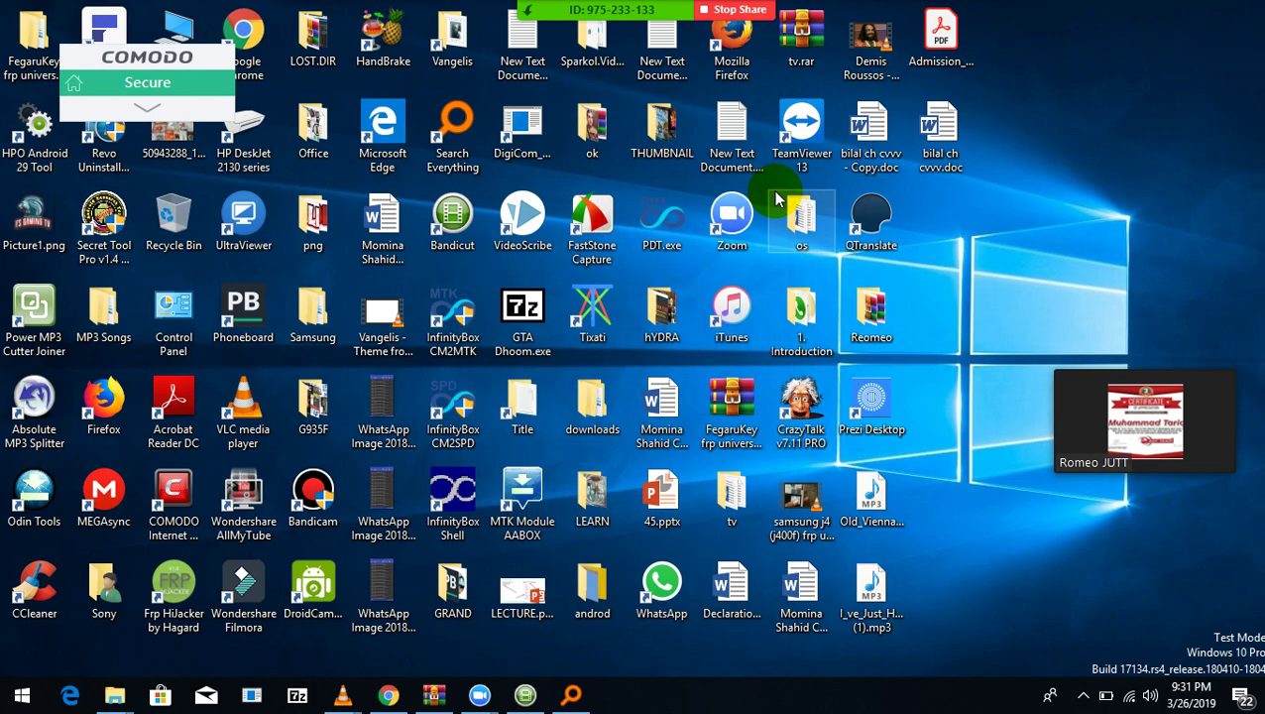
Step: Move the COMODO widget to the desktop's upper-right corner, clear of the icons, and expand it
drag(202, 62, 1244, 20)
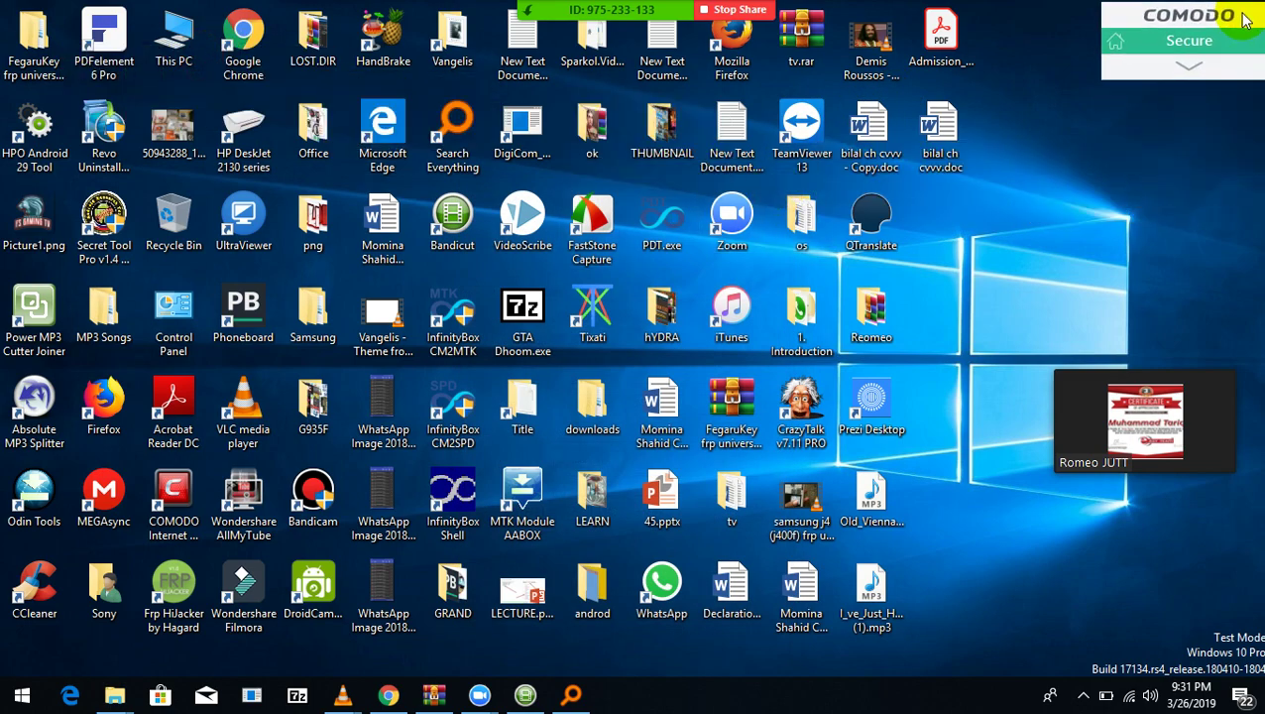
click(1190, 64)
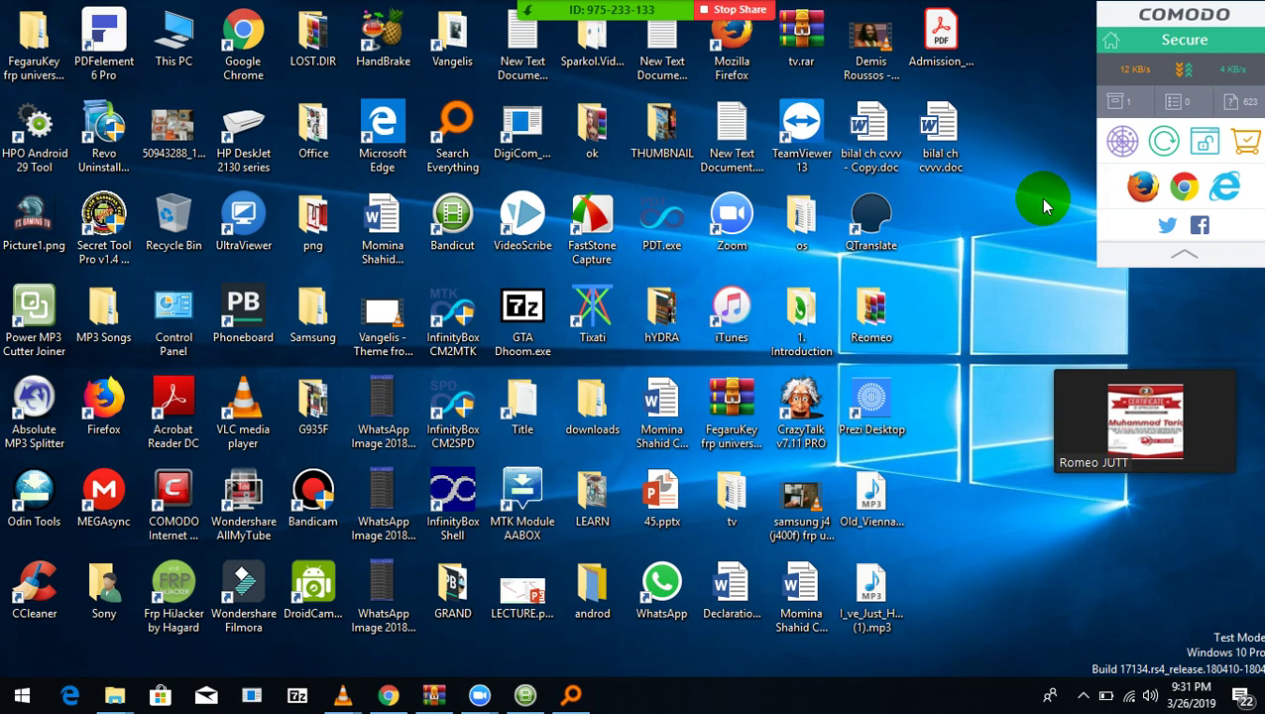
Step: Open the file location of the InfinityBox CM2MTK desktop shortcut and enter its Boot folder
click(460, 347)
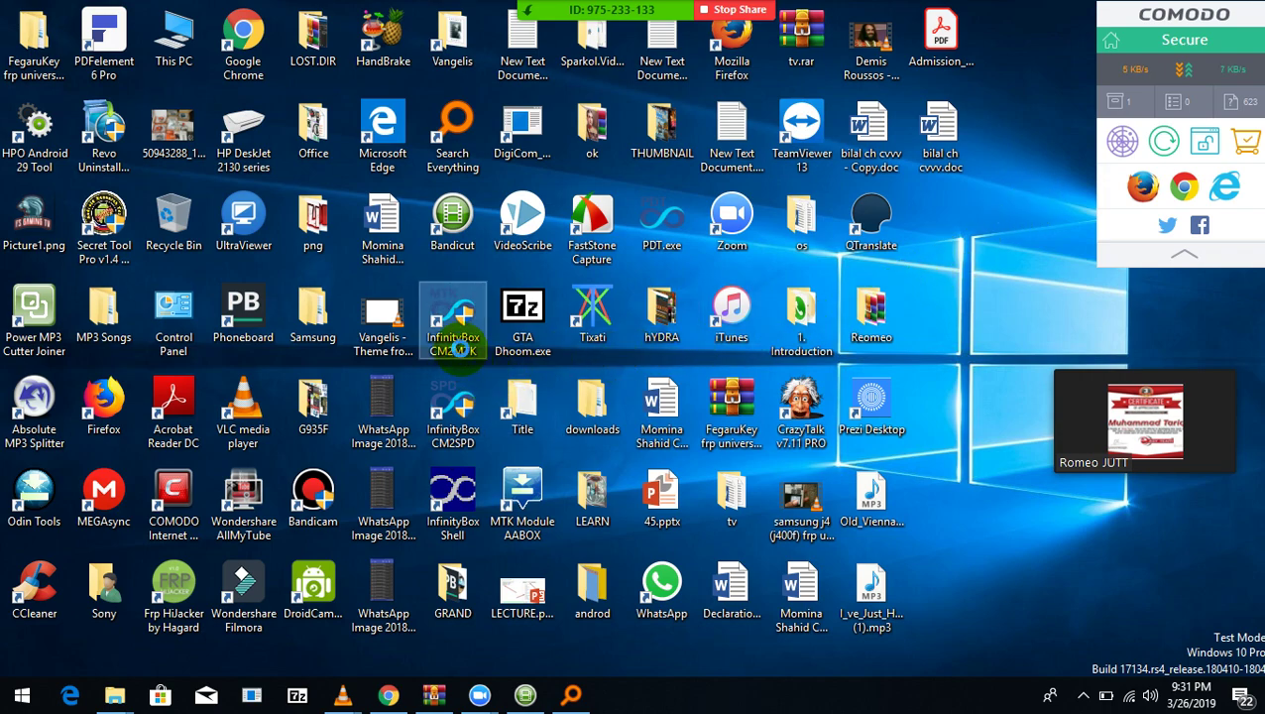
right_click(459, 349)
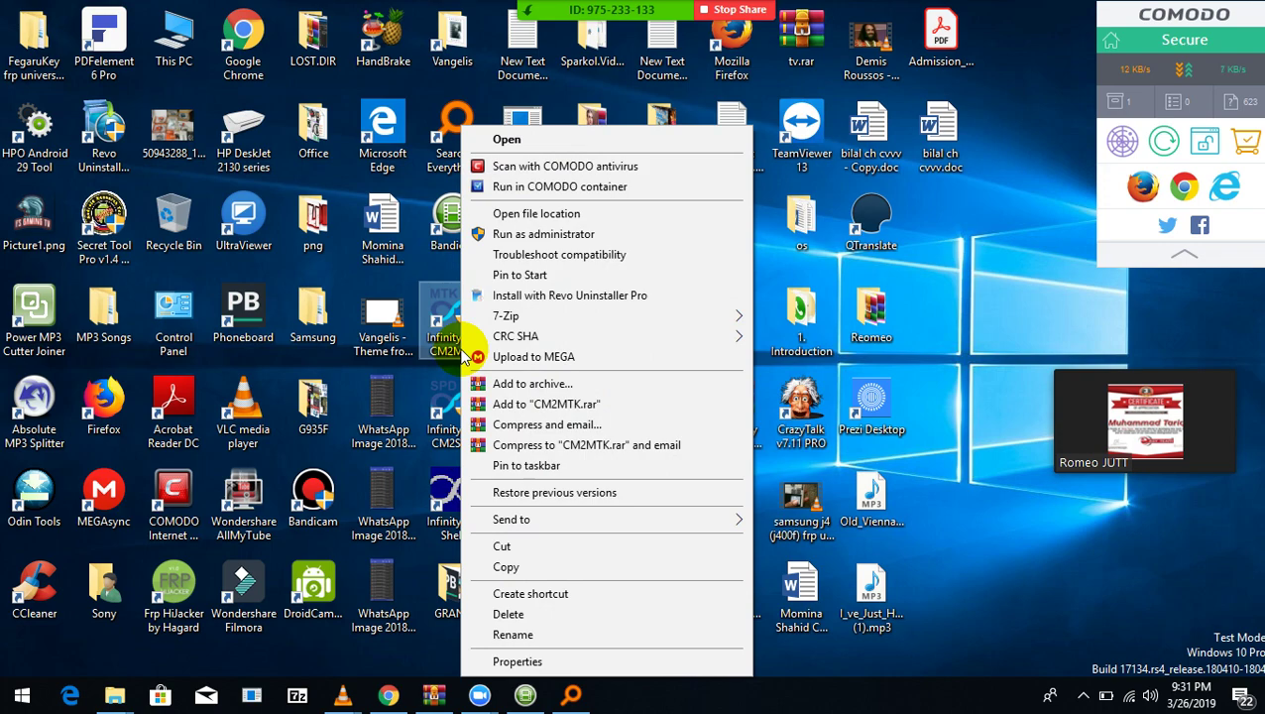
click(566, 218)
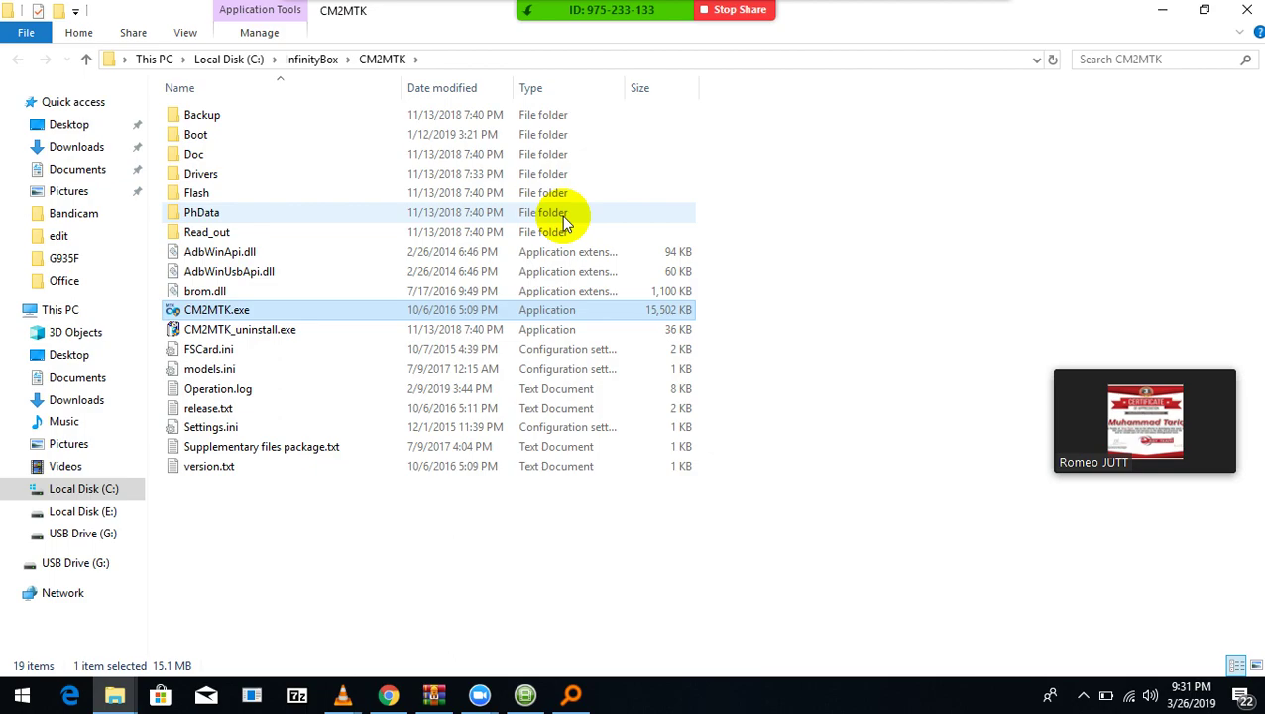
double_click(246, 134)
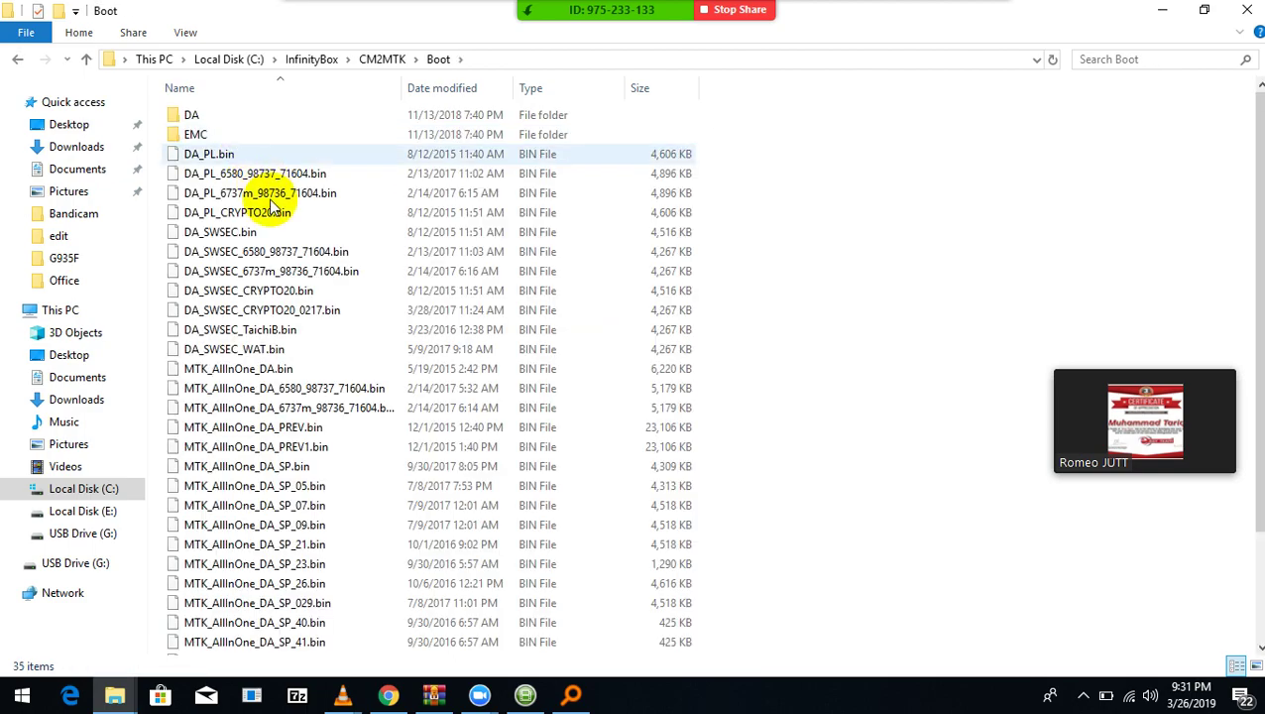
Step: Examine the DA and MTK_AllInOne BIN files in the Boot folder and the FG and RIV files in its DA subfolder
scroll(298, 332, down, 3)
scroll(298, 332, up, 3)
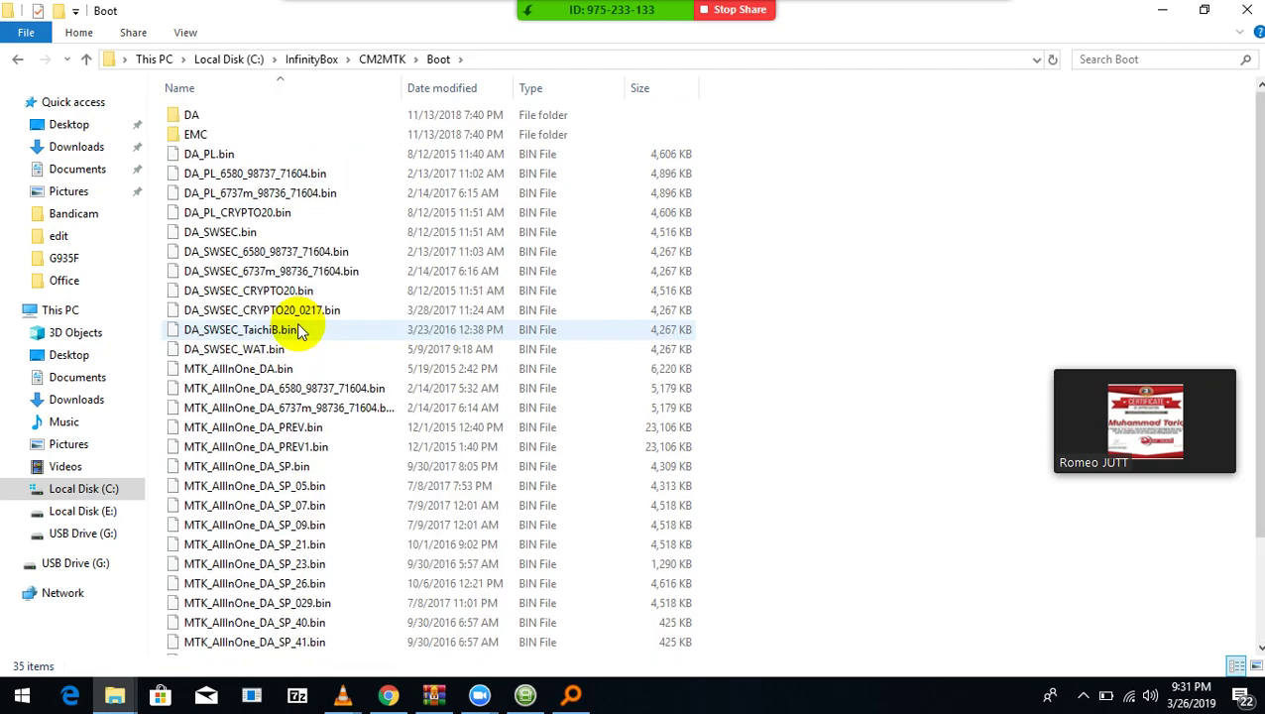
click(183, 116)
double_click(183, 116)
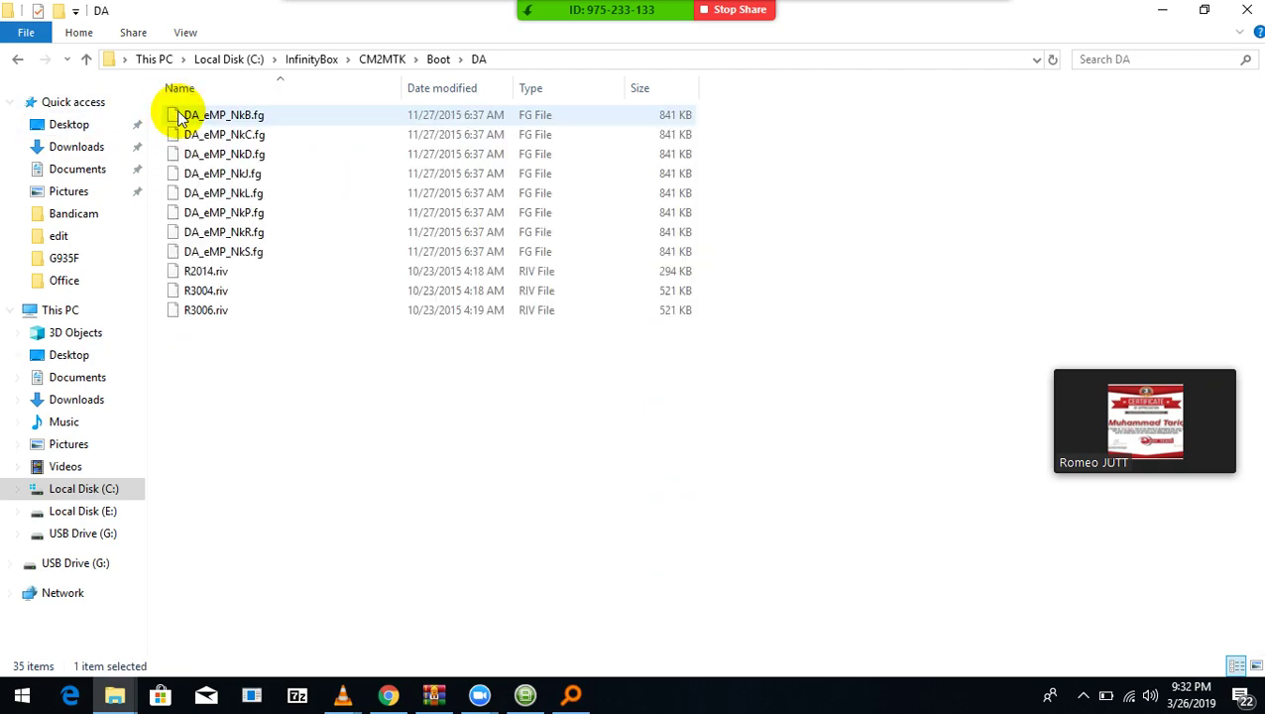
click(15, 59)
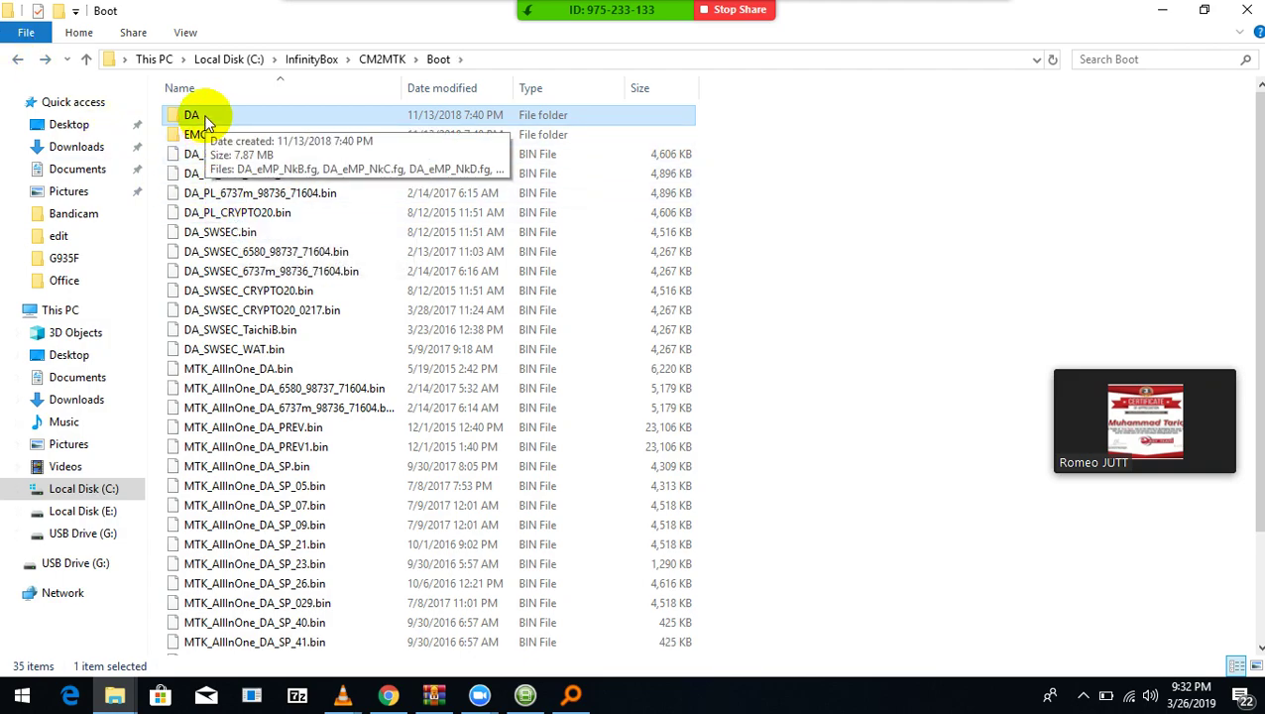
click(280, 278)
scroll(281, 278, down, 3)
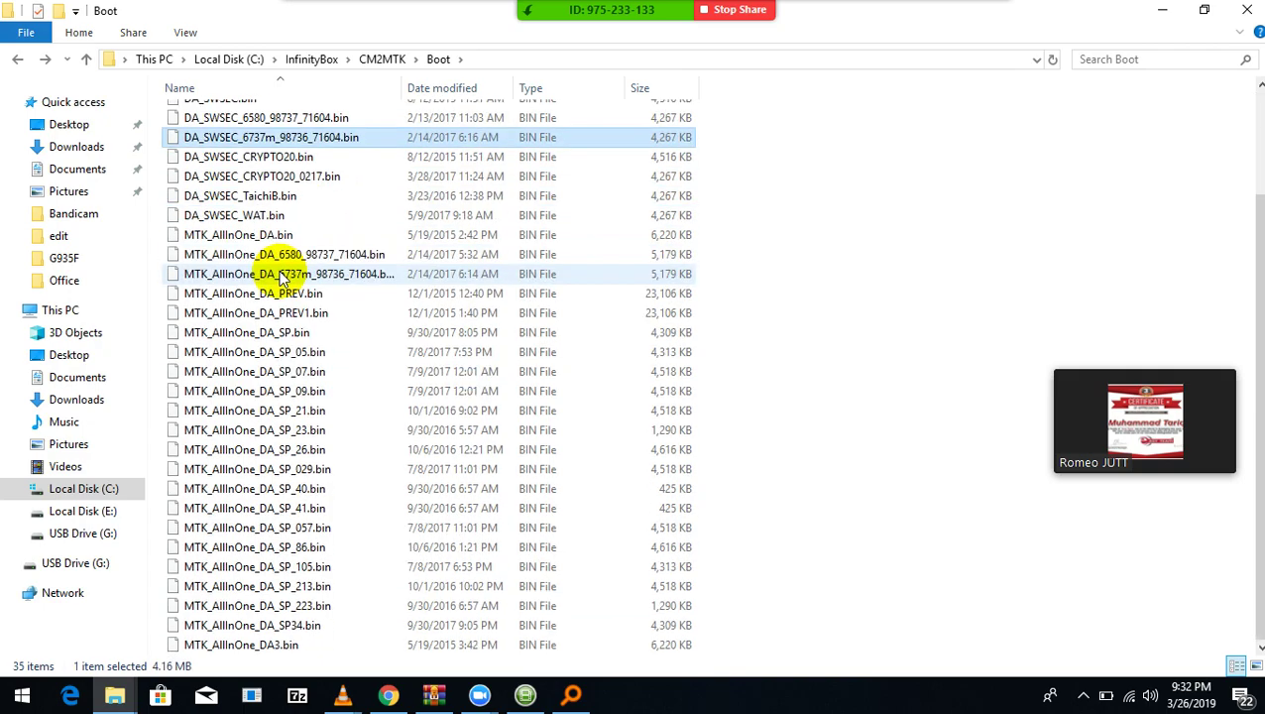
scroll(282, 279, up, 3)
double_click(190, 119)
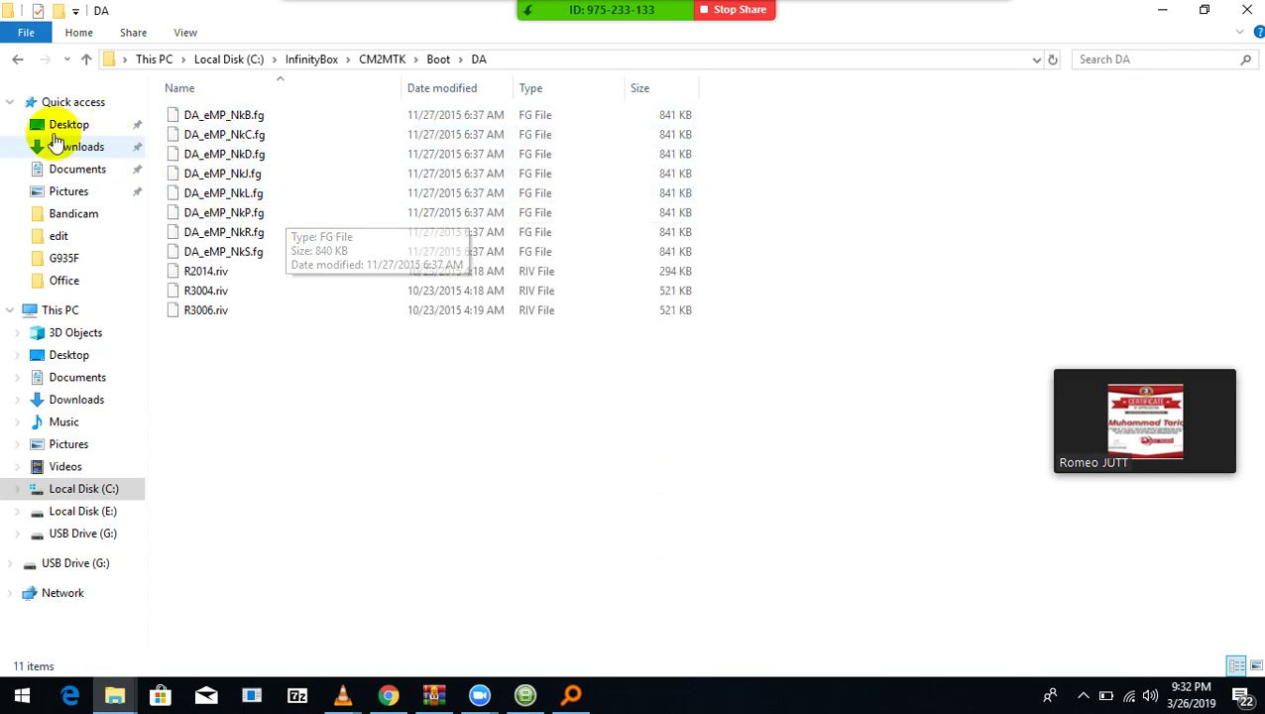
click(20, 61)
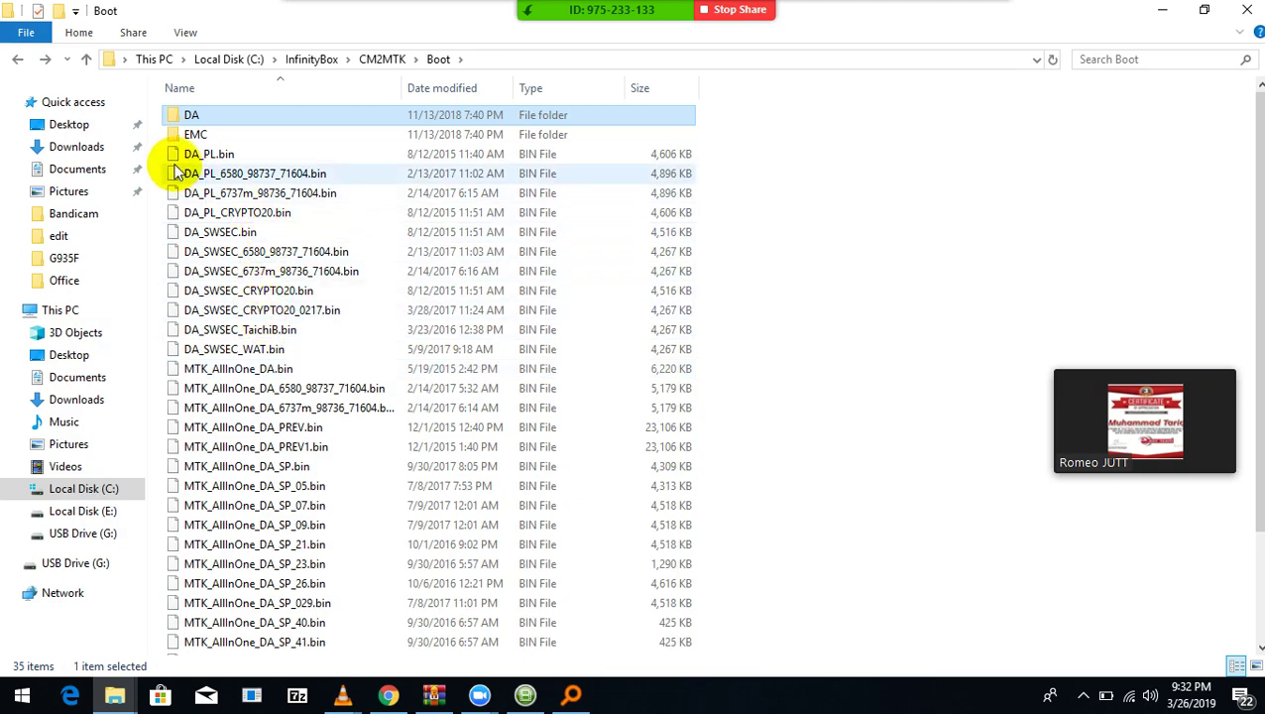
click(330, 197)
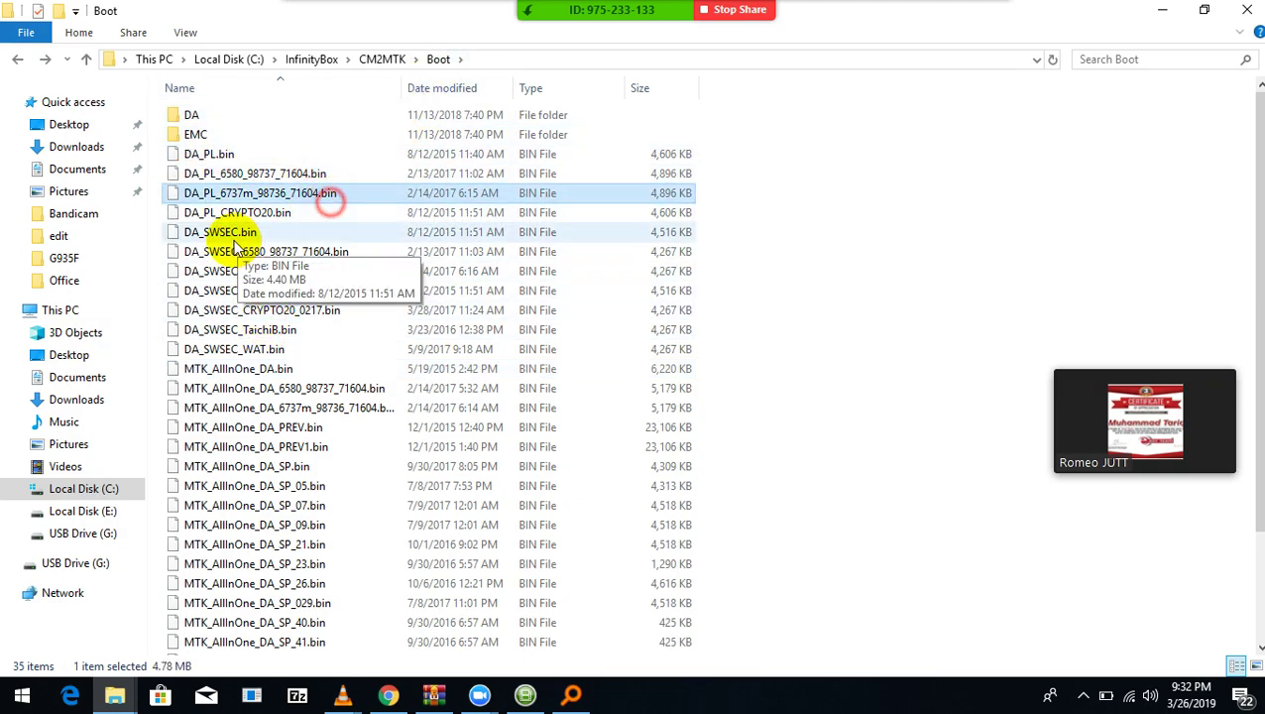
double_click(193, 117)
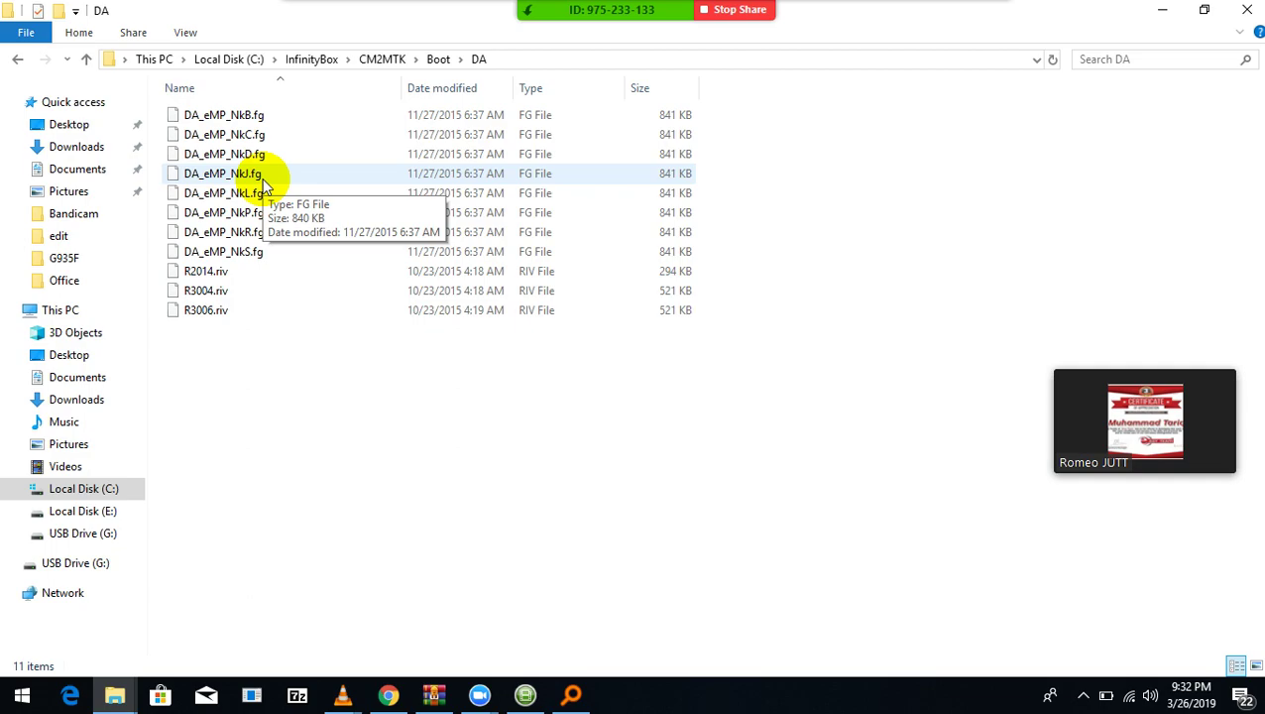
Step: Return to the desktop and run InfinityBox CM2MTK as administrator
key(super+d)
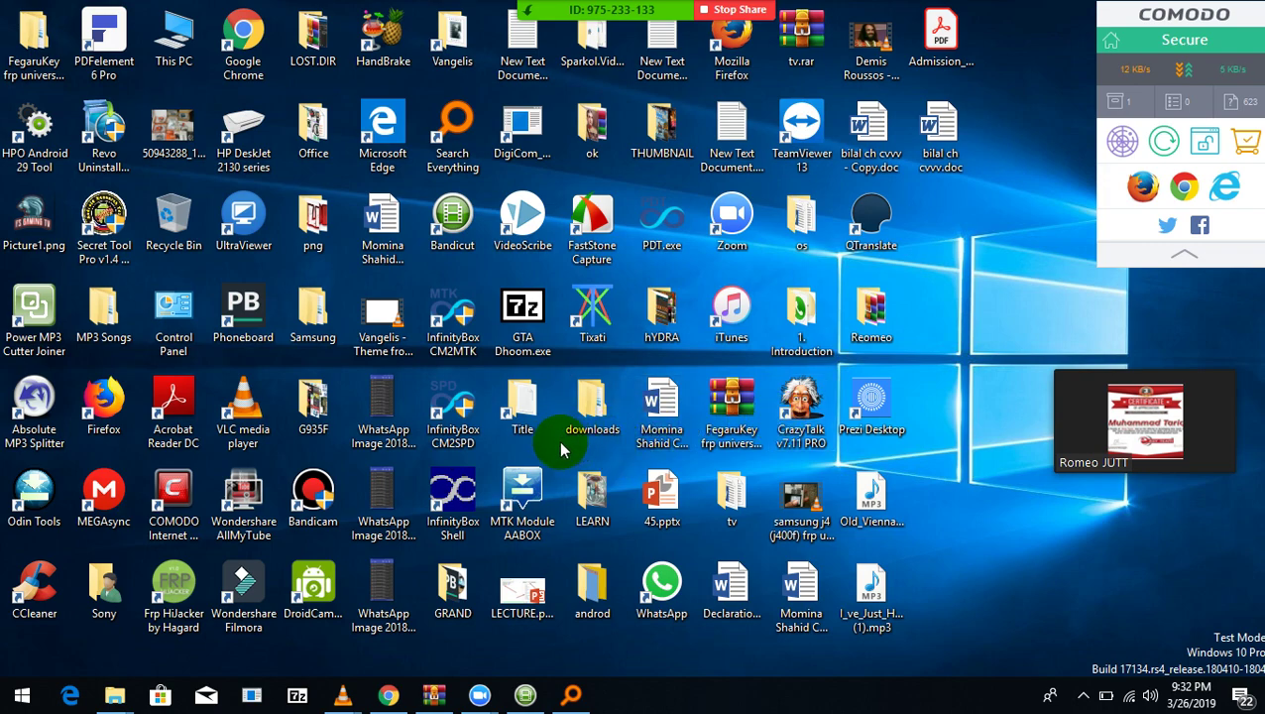
right_click(448, 428)
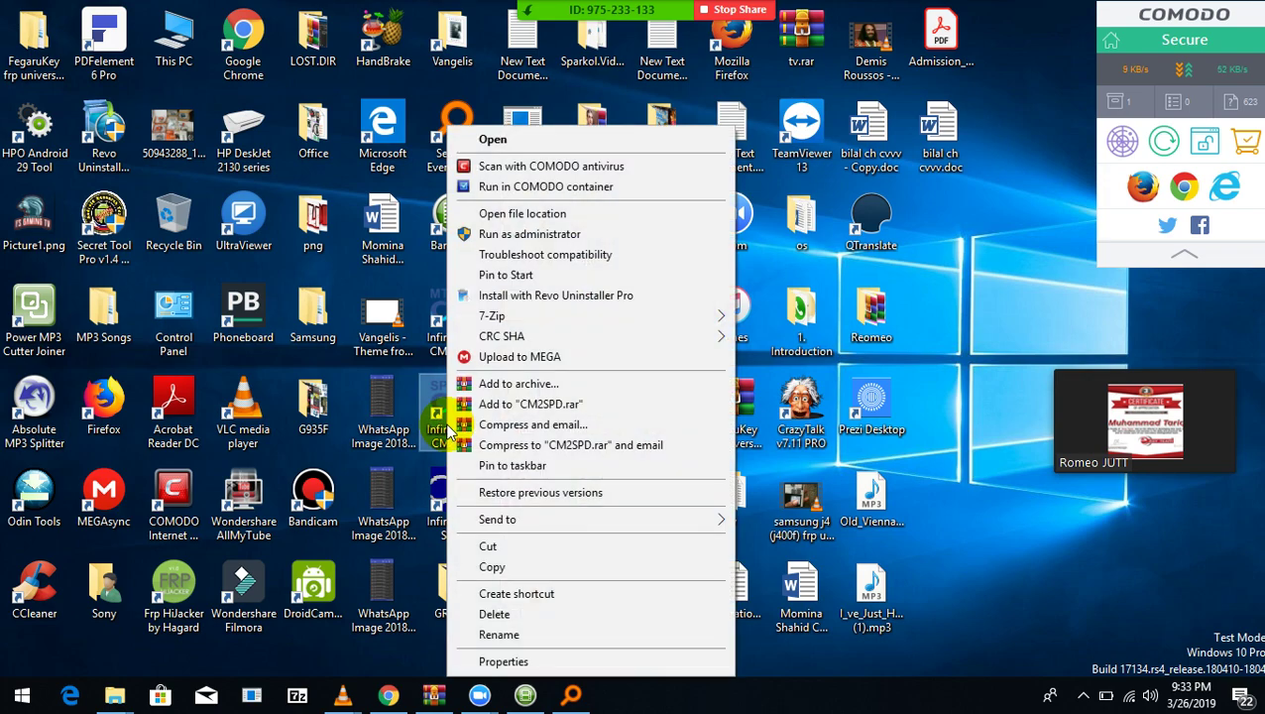
right_click(431, 313)
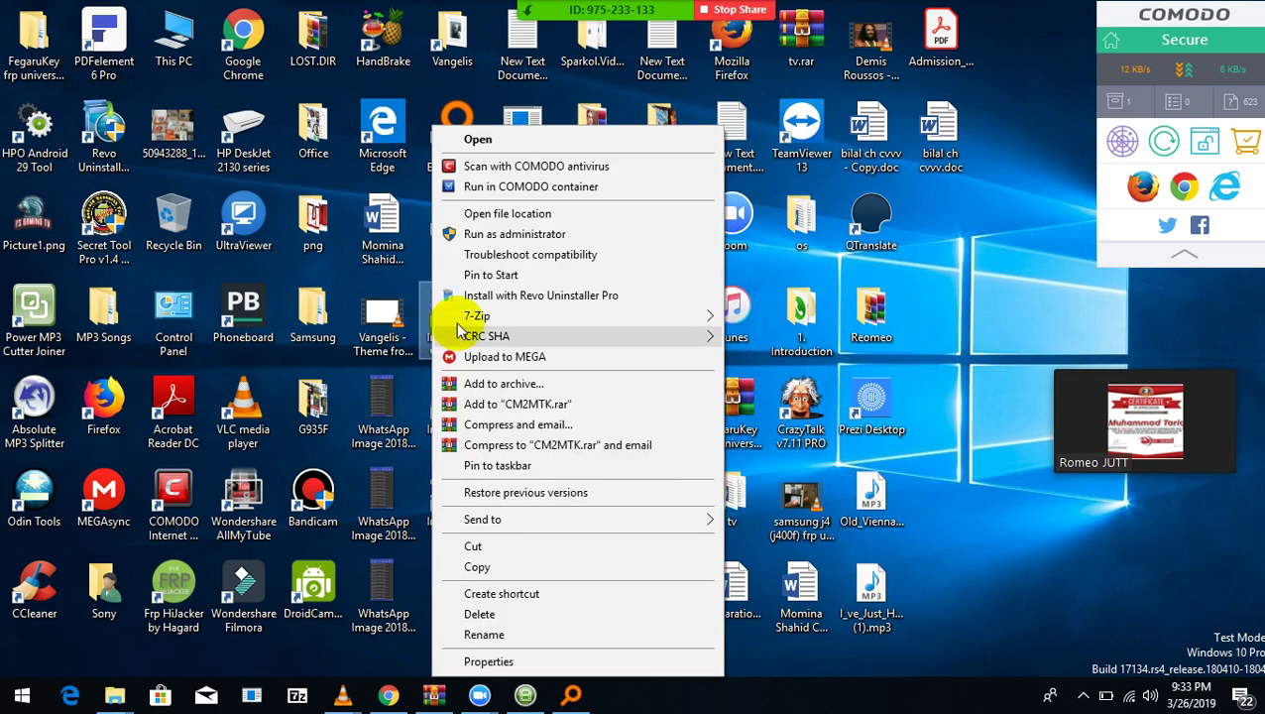
click(529, 234)
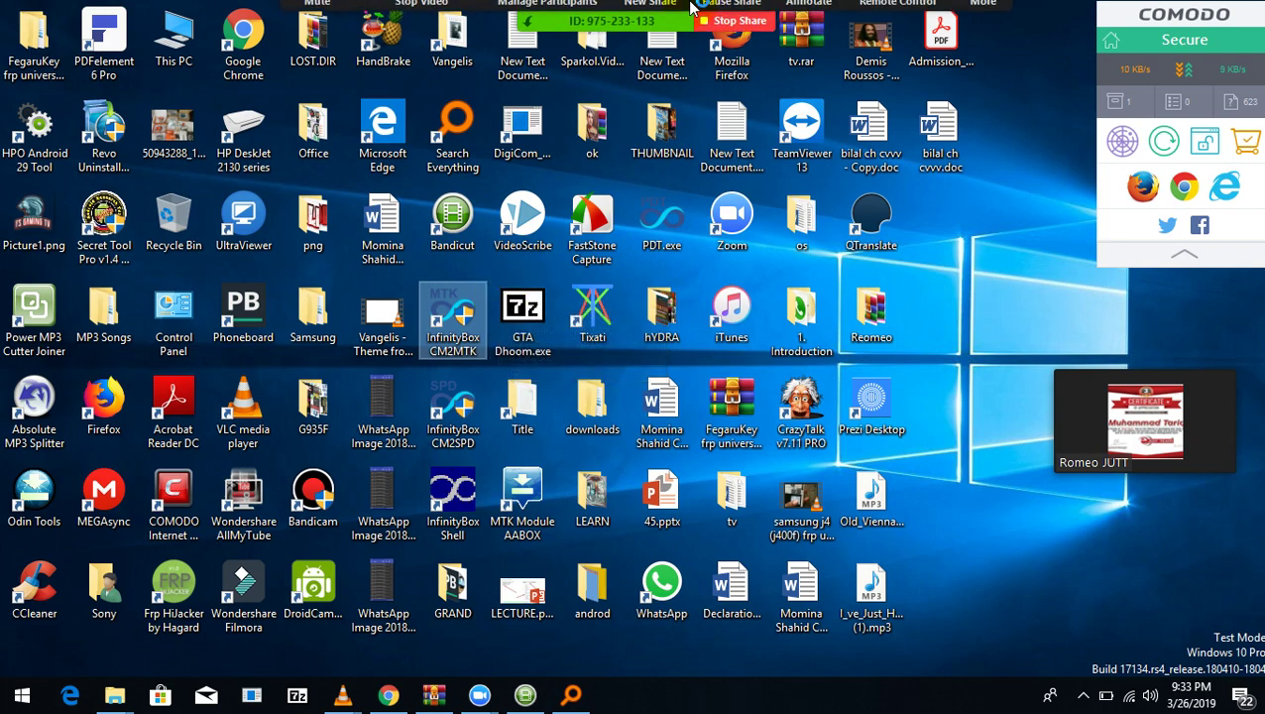
mouse_move(666, 8)
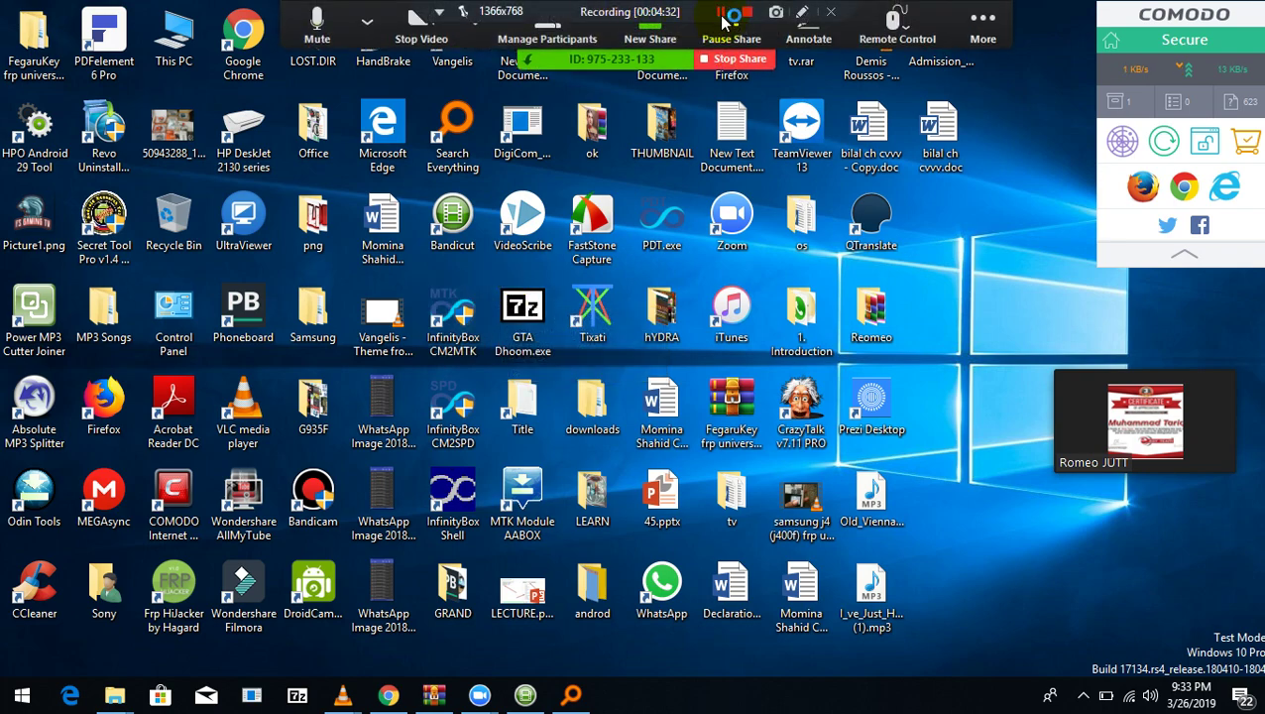
click(729, 243)
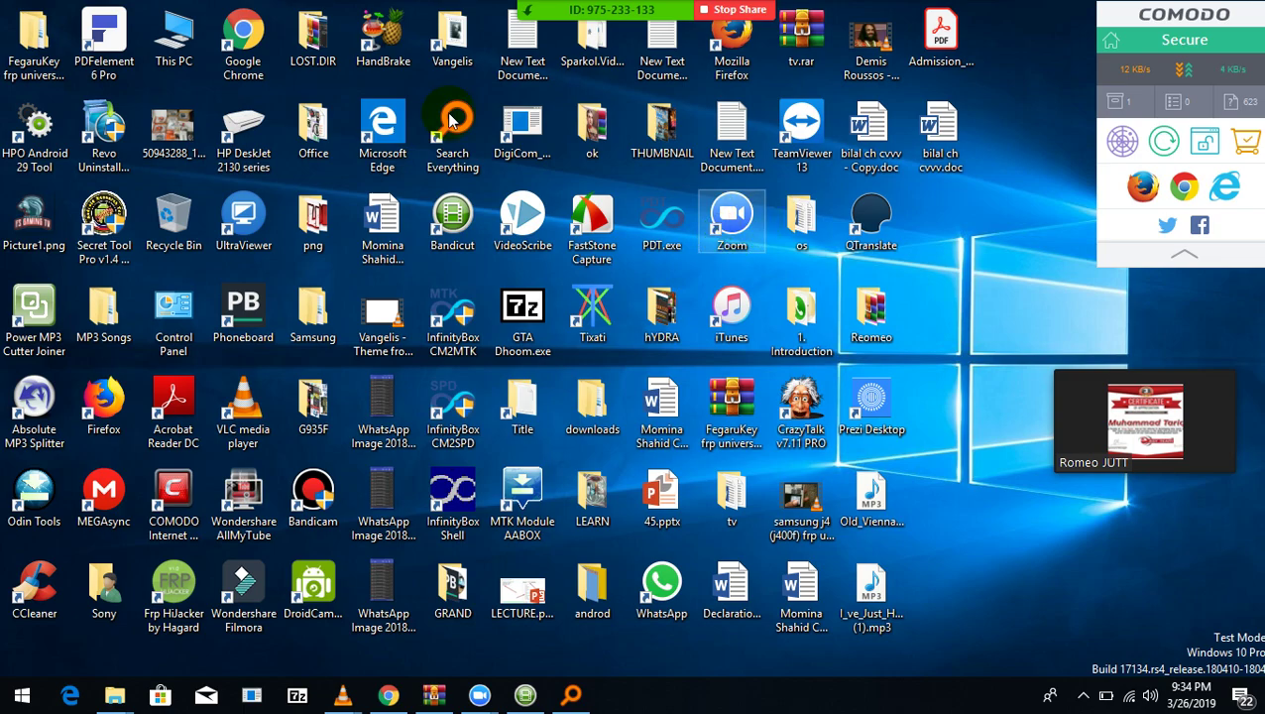
Step: Open the Program Files folder on Local Disk (C:) to view the installed program folders
double_click(189, 38)
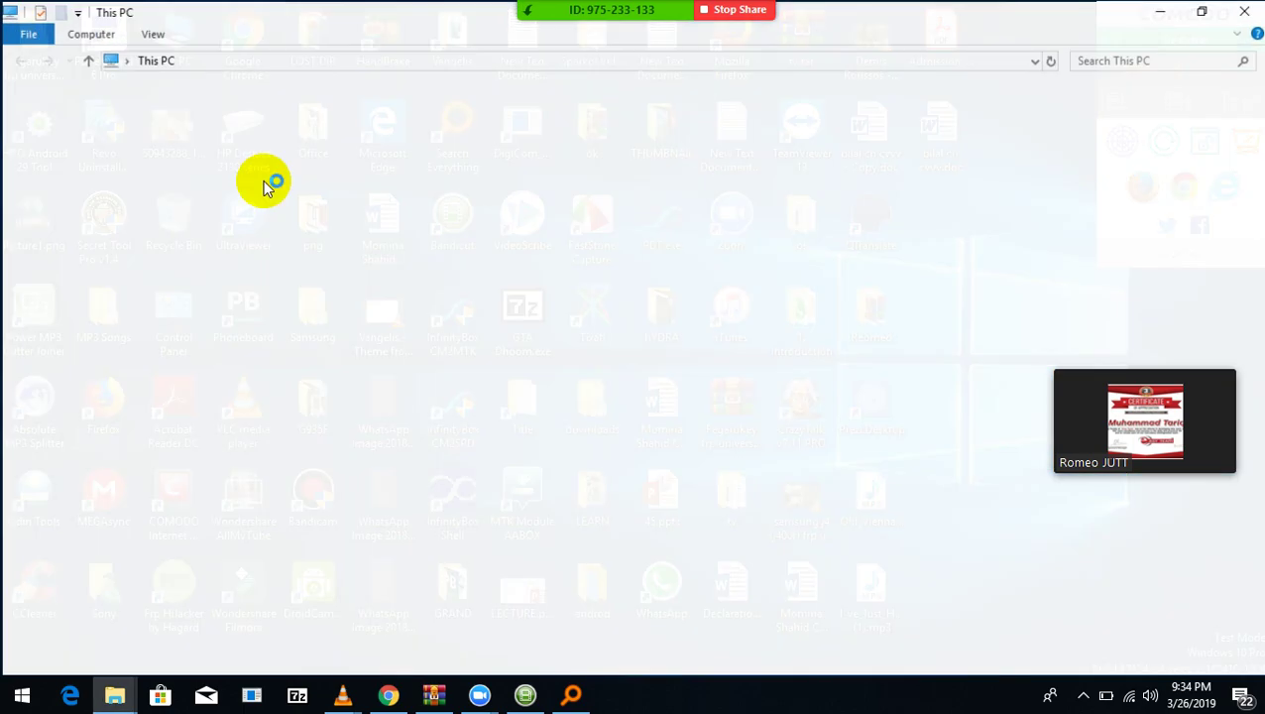
click(253, 262)
double_click(260, 268)
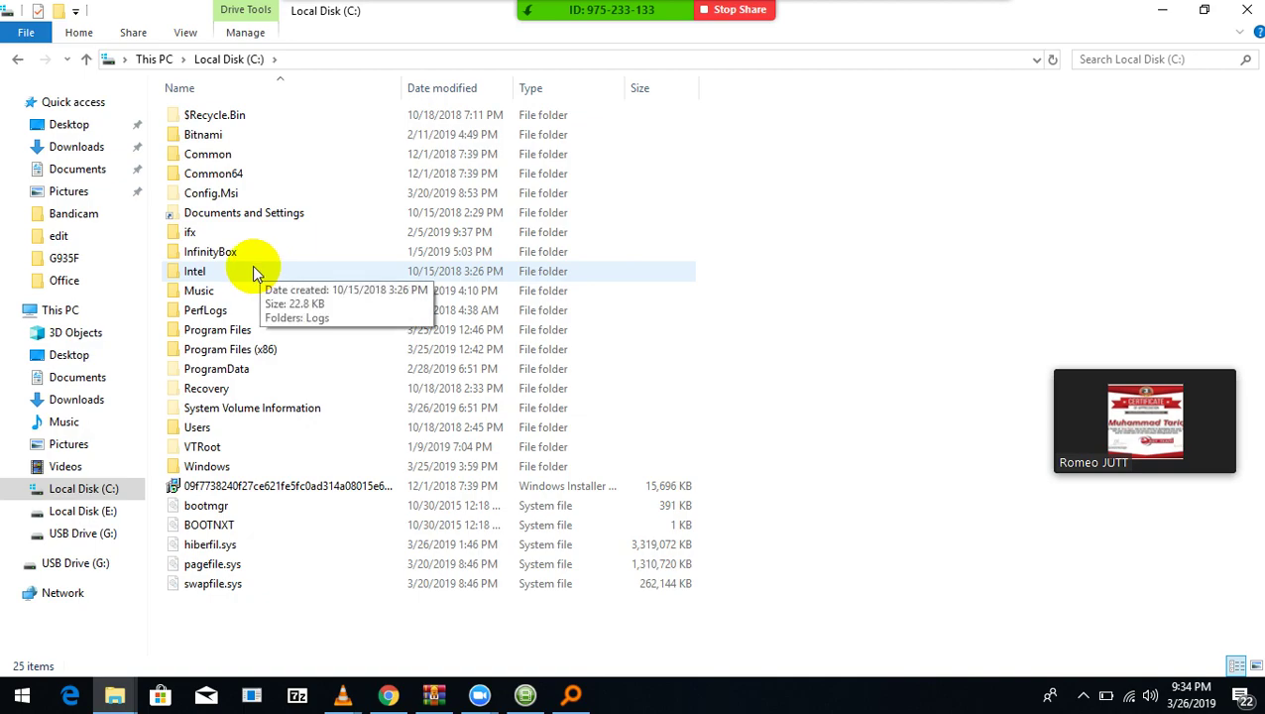
click(220, 333)
double_click(221, 333)
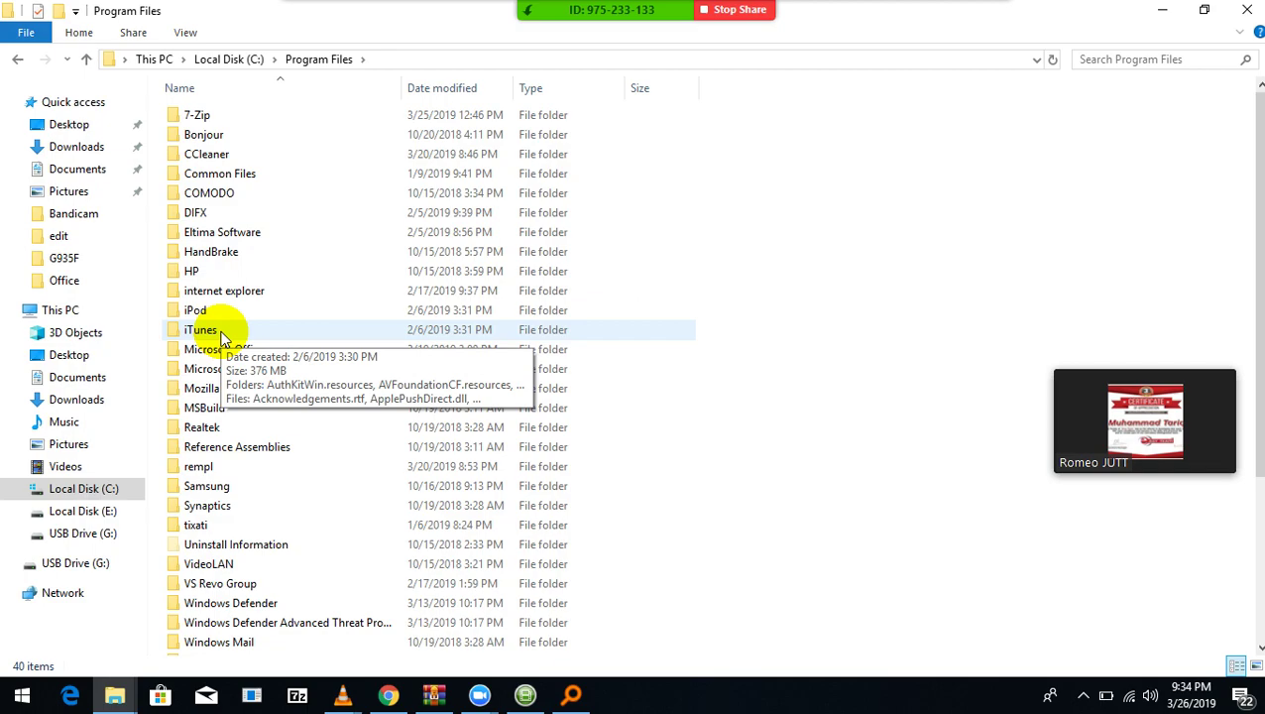
Step: Switch the floating Zoom video panel to show both participants and move it slightly higher
mouse_move(1133, 385)
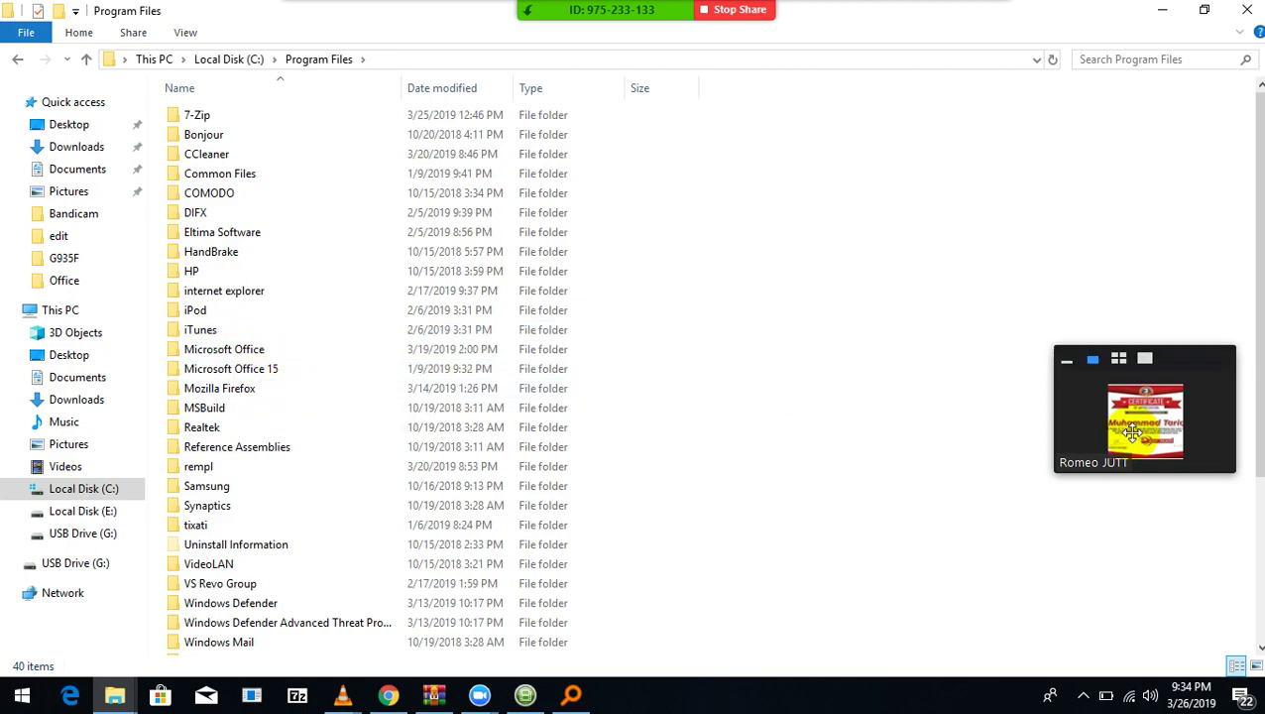
click(1119, 358)
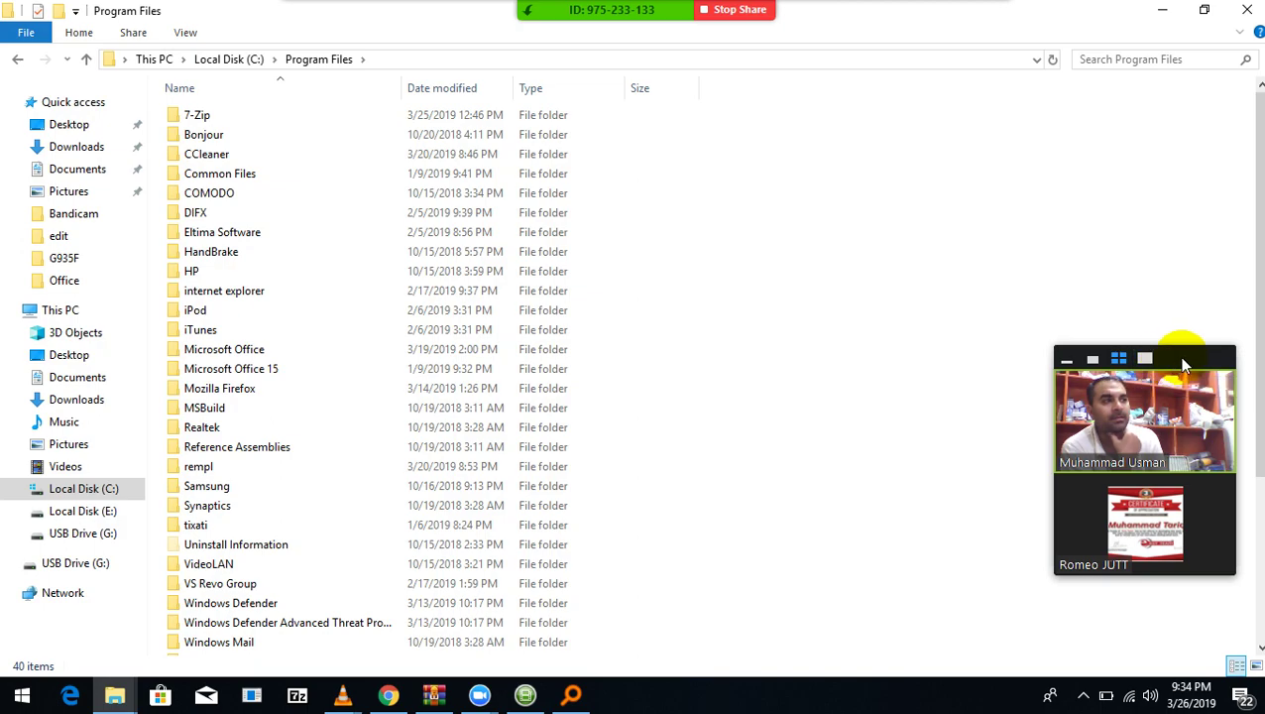
drag(1179, 356, 1187, 255)
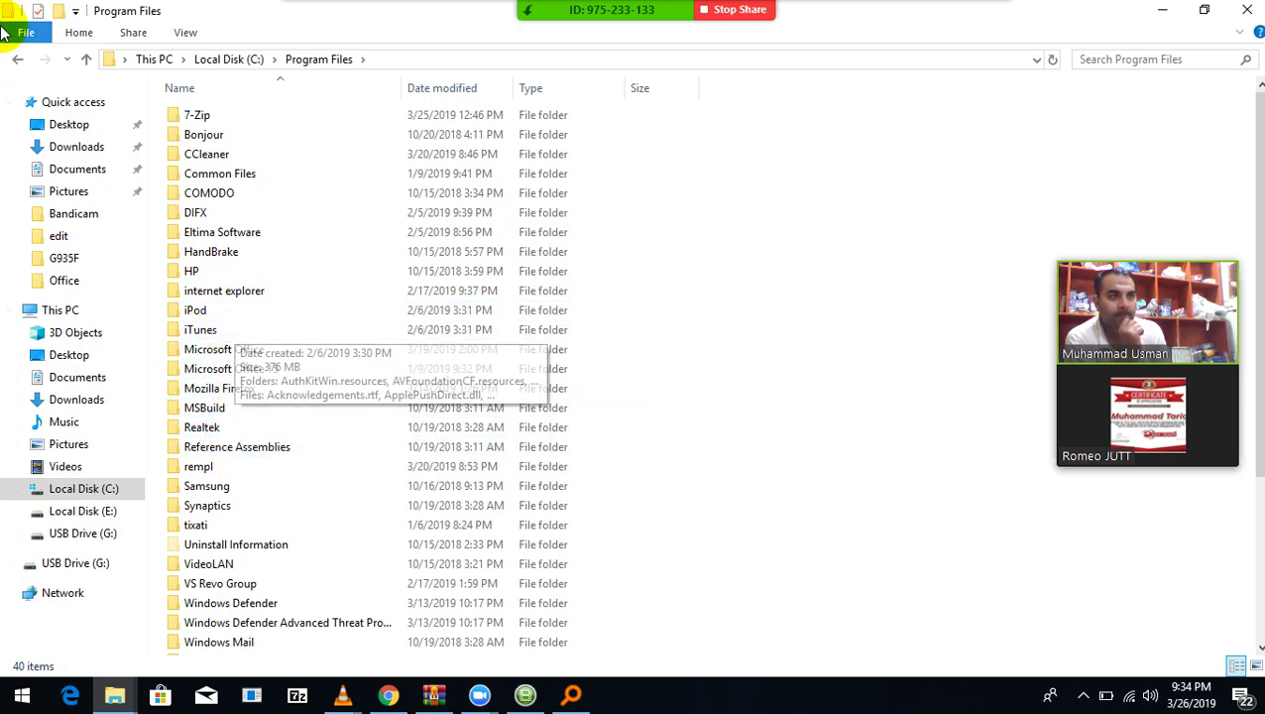
Step: Look through Program Files (x86) on drive C for the InfinityBox CM2MTK folder, and close the window
click(19, 60)
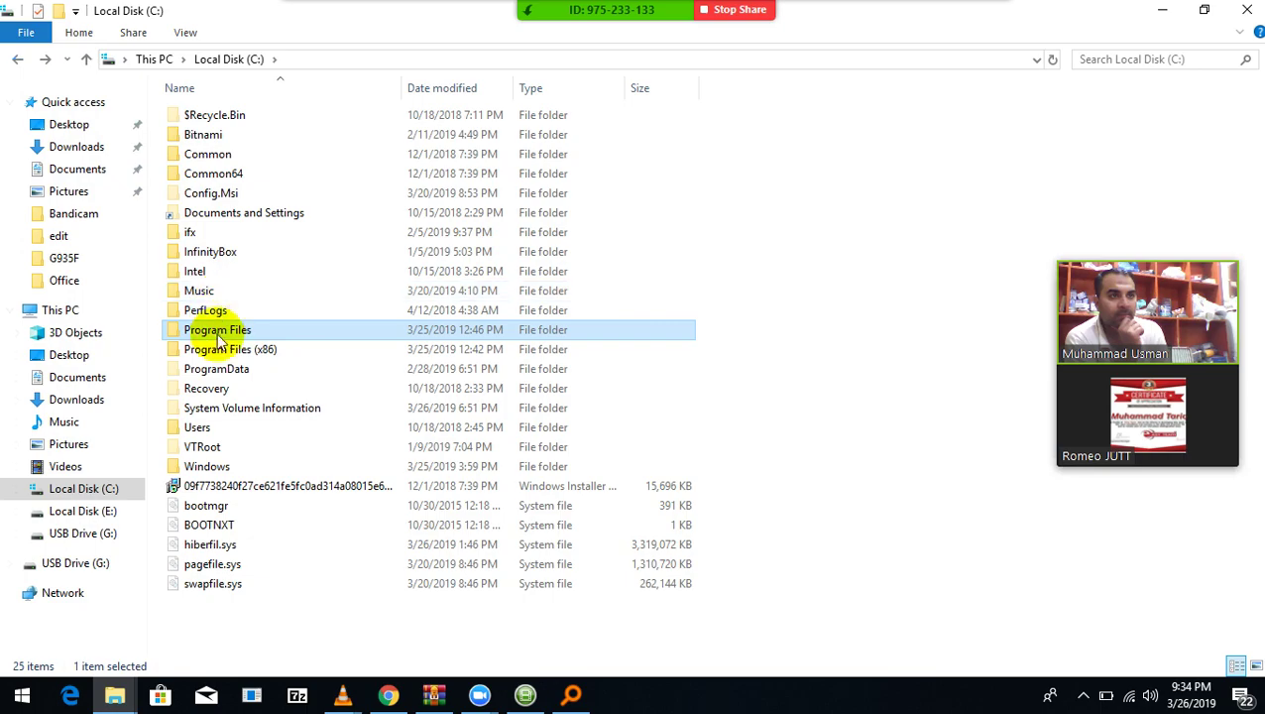
click(226, 355)
double_click(226, 357)
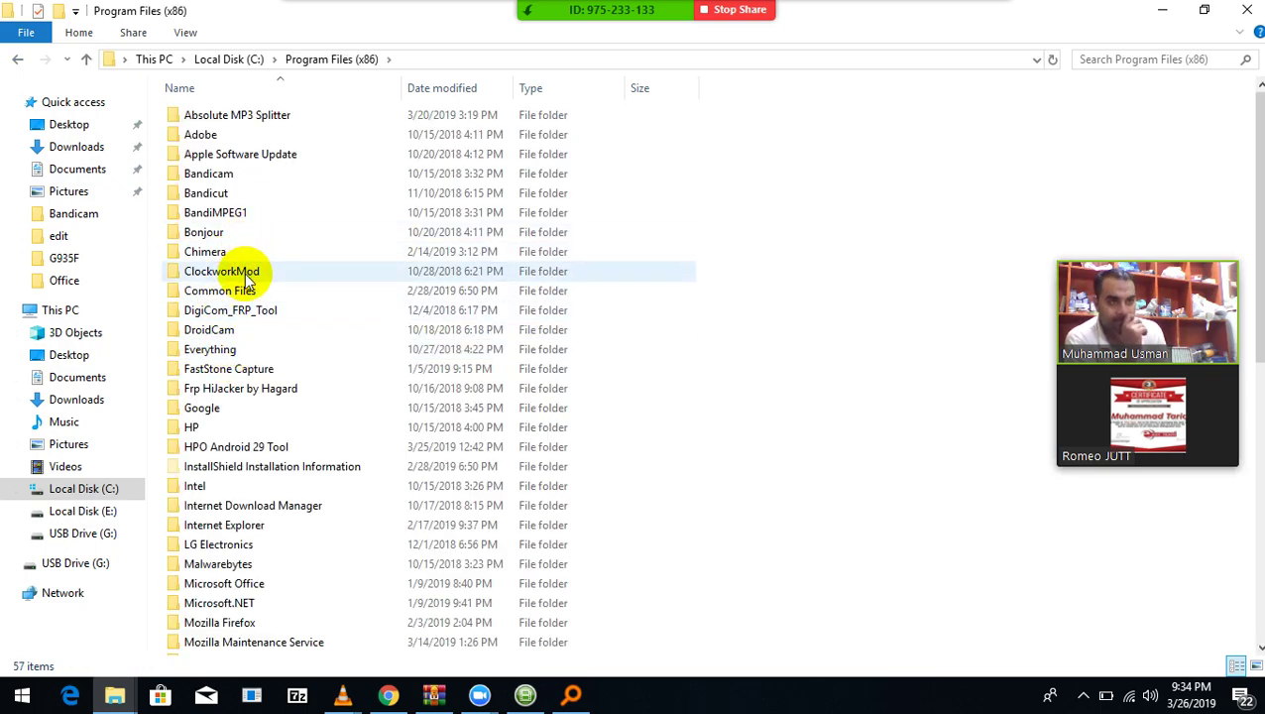
click(230, 428)
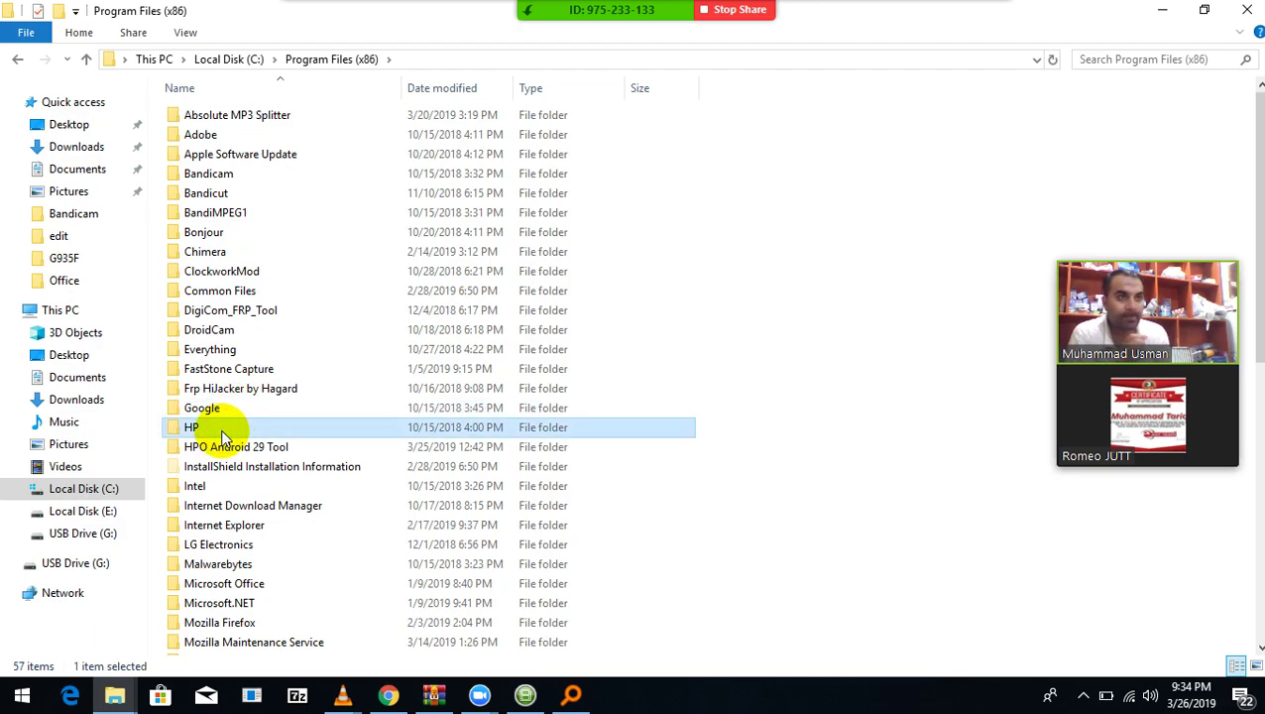
scroll(228, 391, down, 2)
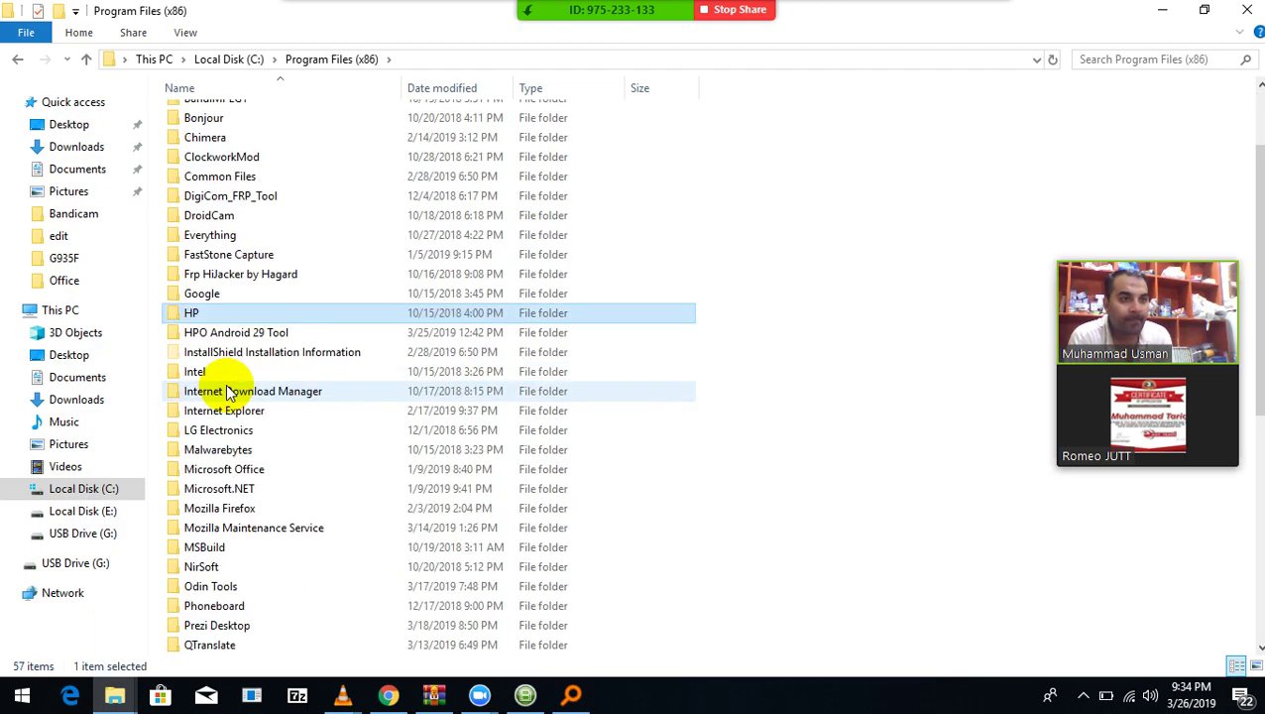
key(c)
key(l)
key(c)
key(c)
key(l)
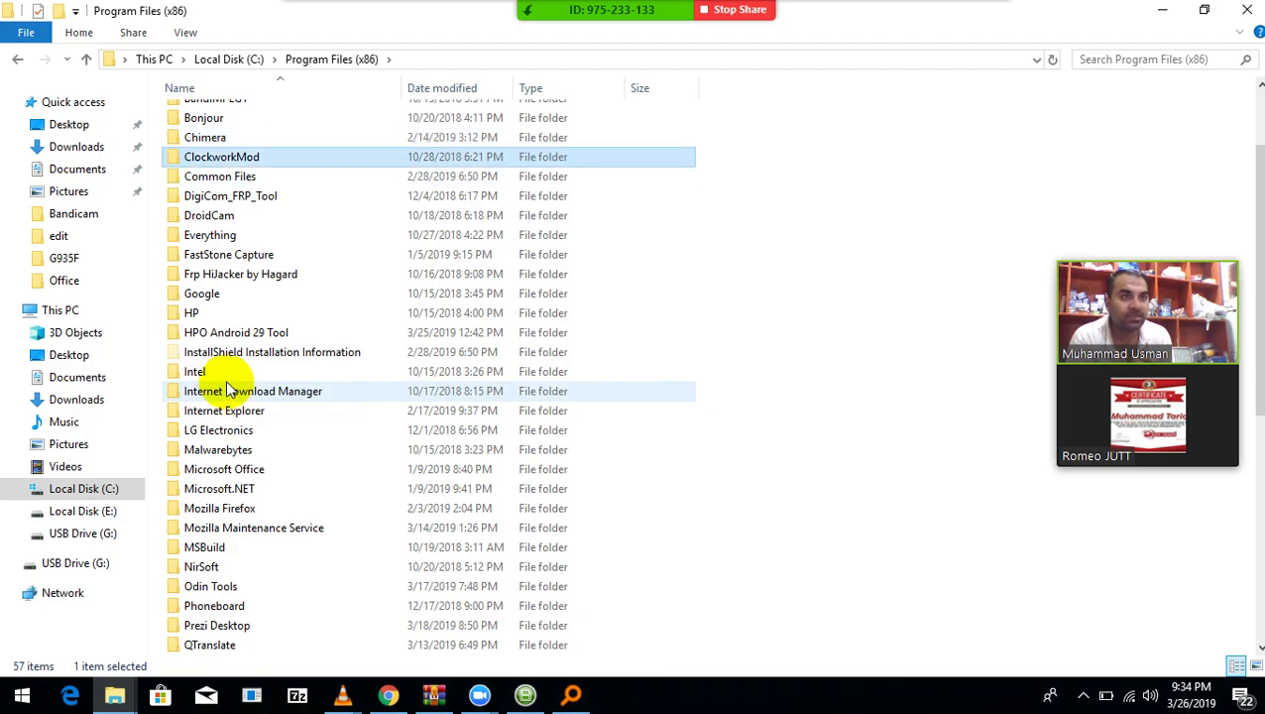
scroll(228, 391, up, 2)
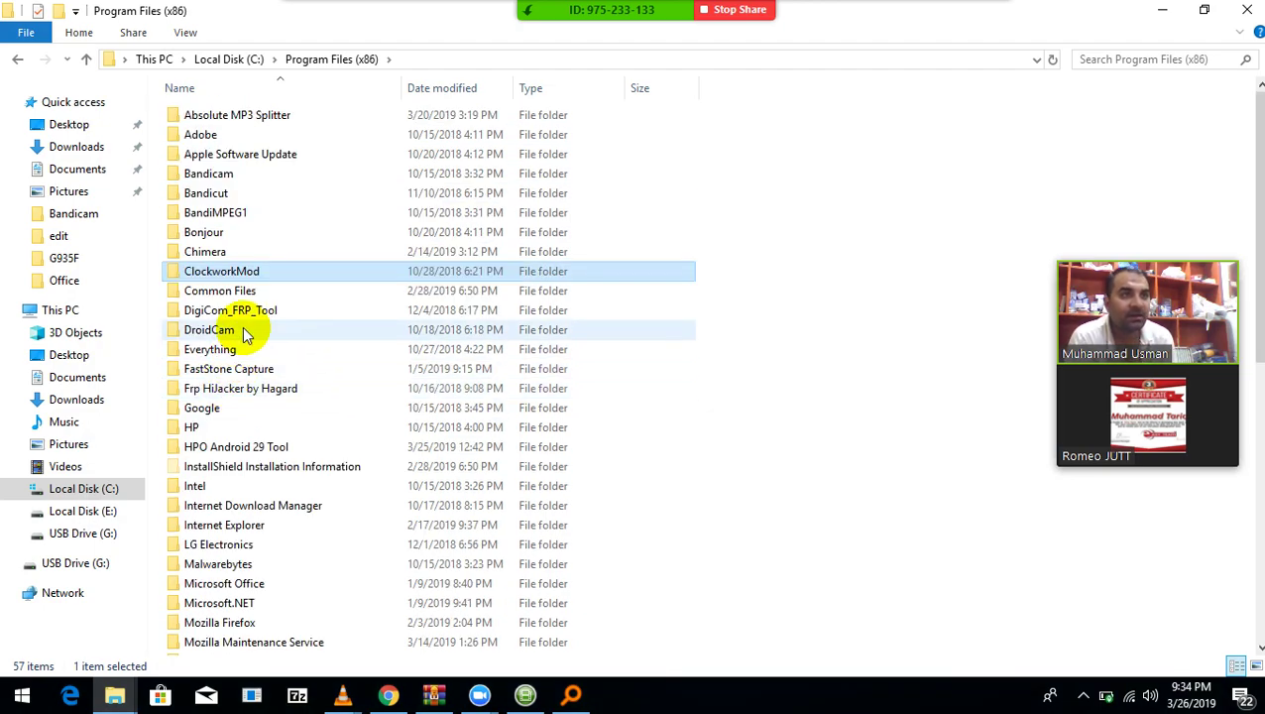
scroll(245, 334, down, 4)
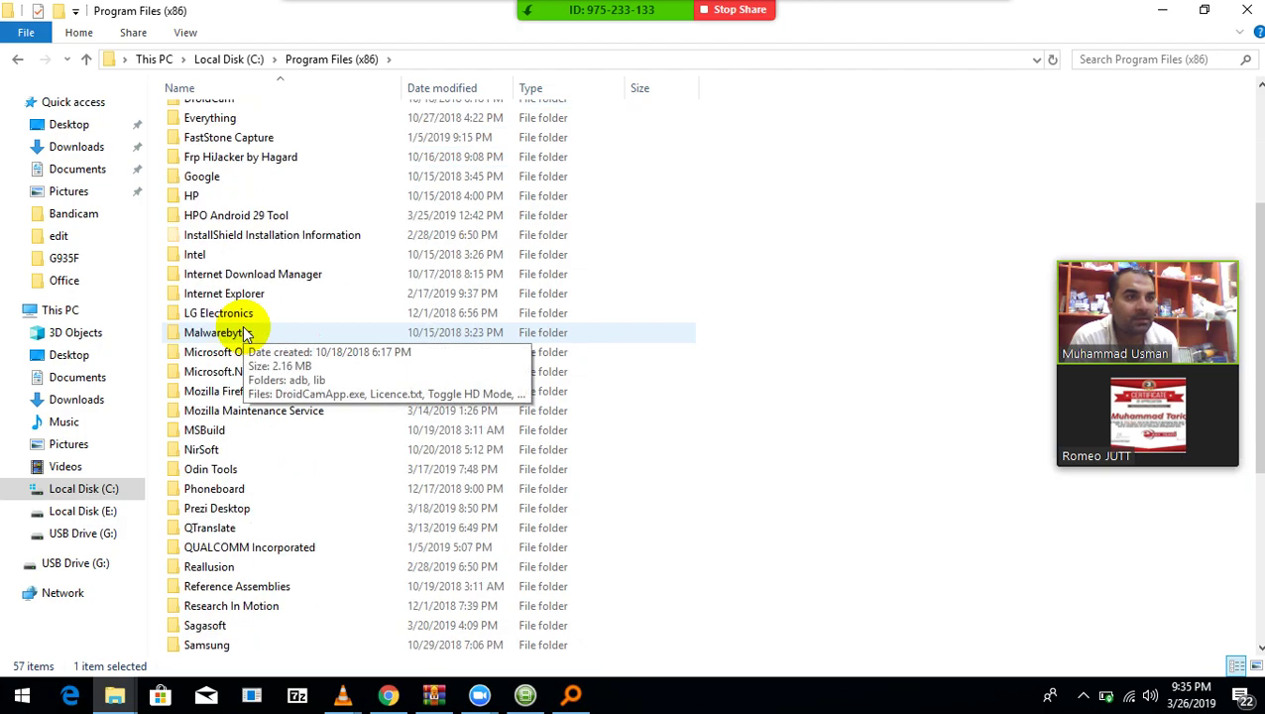
scroll(245, 334, down, 2)
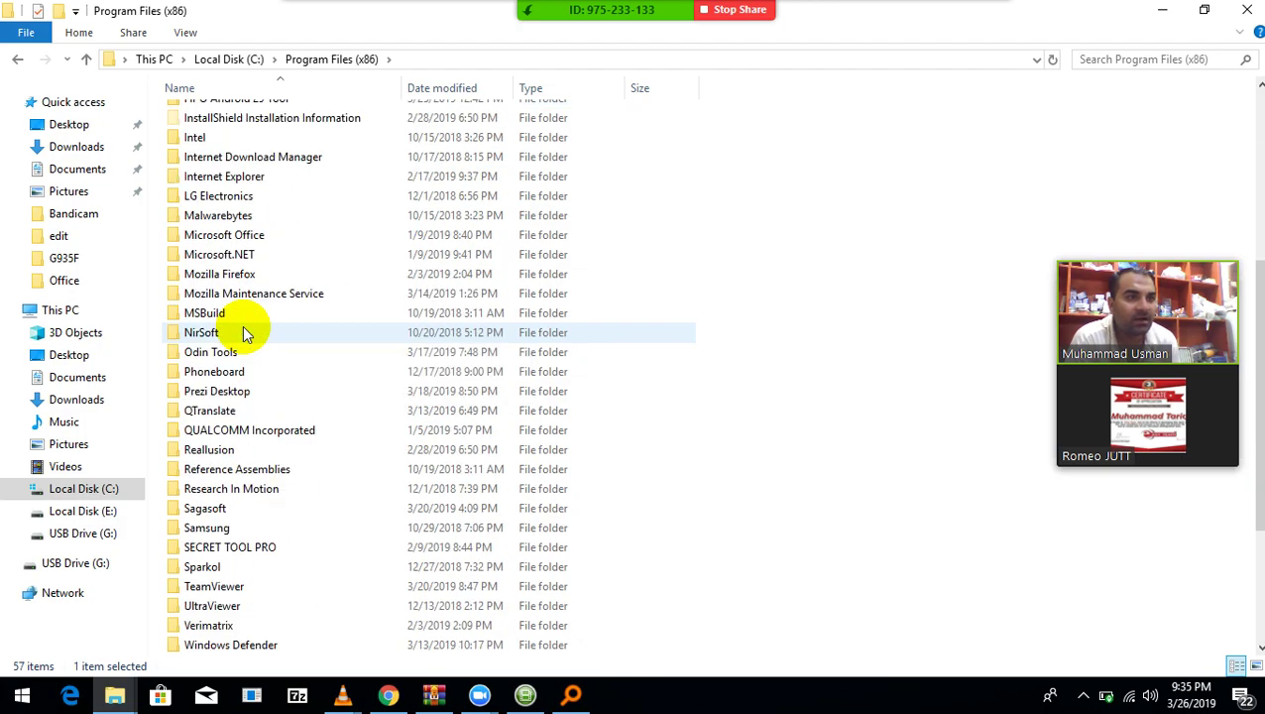
scroll(245, 334, down, 2)
scroll(245, 334, down, 2)
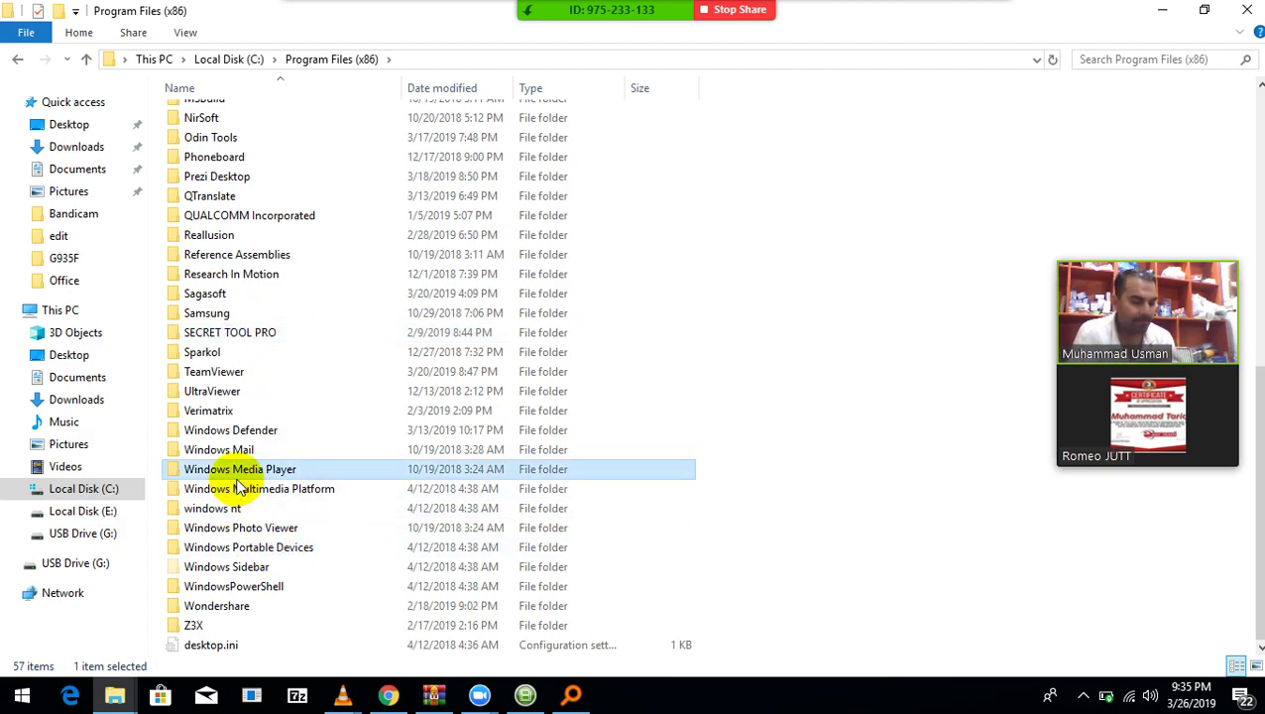
scroll(234, 486, up, 4)
key(Down)
key(Down)
key(Down)
key(Up)
key(Up)
key(Down)
key(Down)
key(Home)
key(Down)
key(Down)
key(Home)
key(Down)
key(Down)
key(Down)
key(Home)
key(Down)
key(Down)
click(1247, 9)
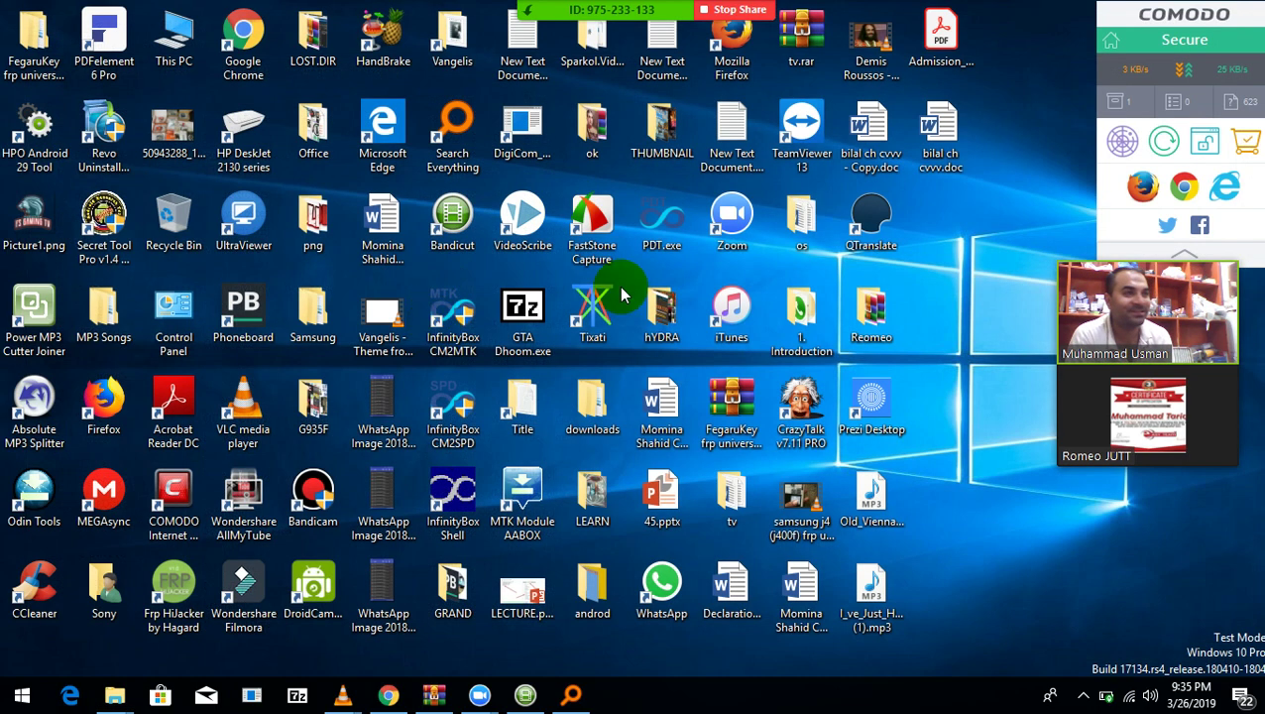
Step: Check the installation path through the InfinityBox CM2MTK desktop shortcut's file location, and minimize the folder window
right_click(465, 354)
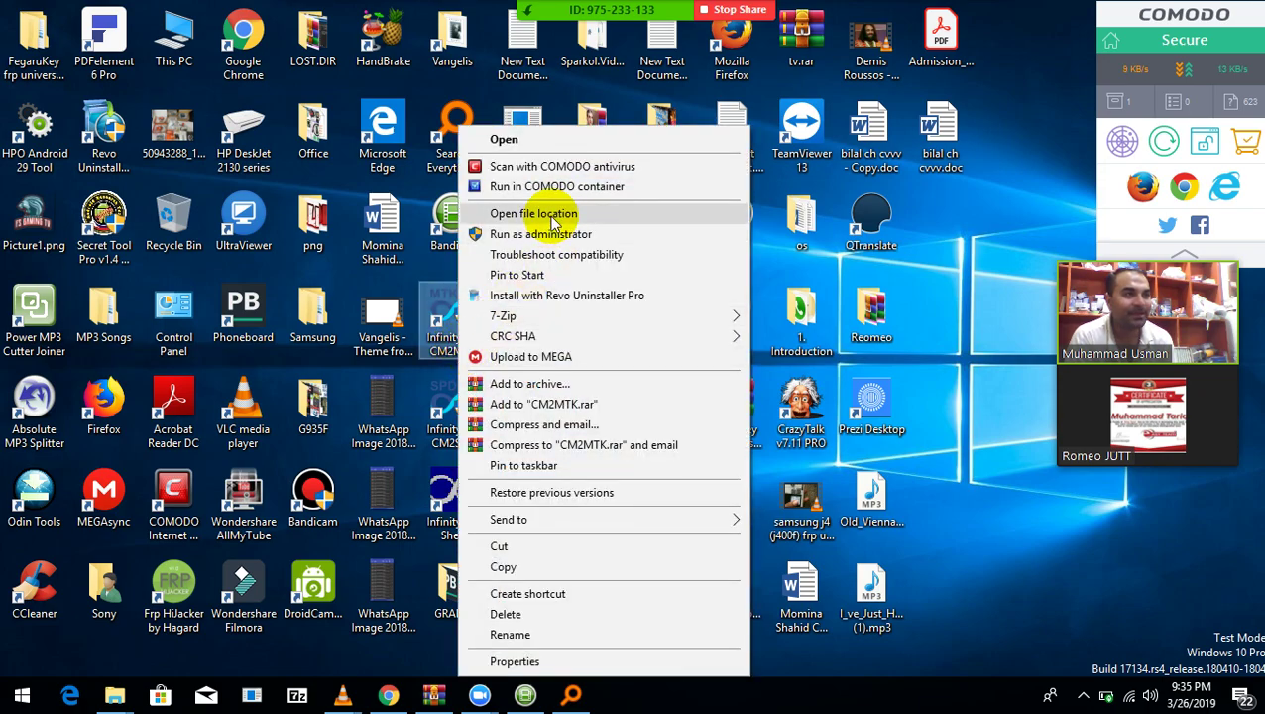
click(555, 211)
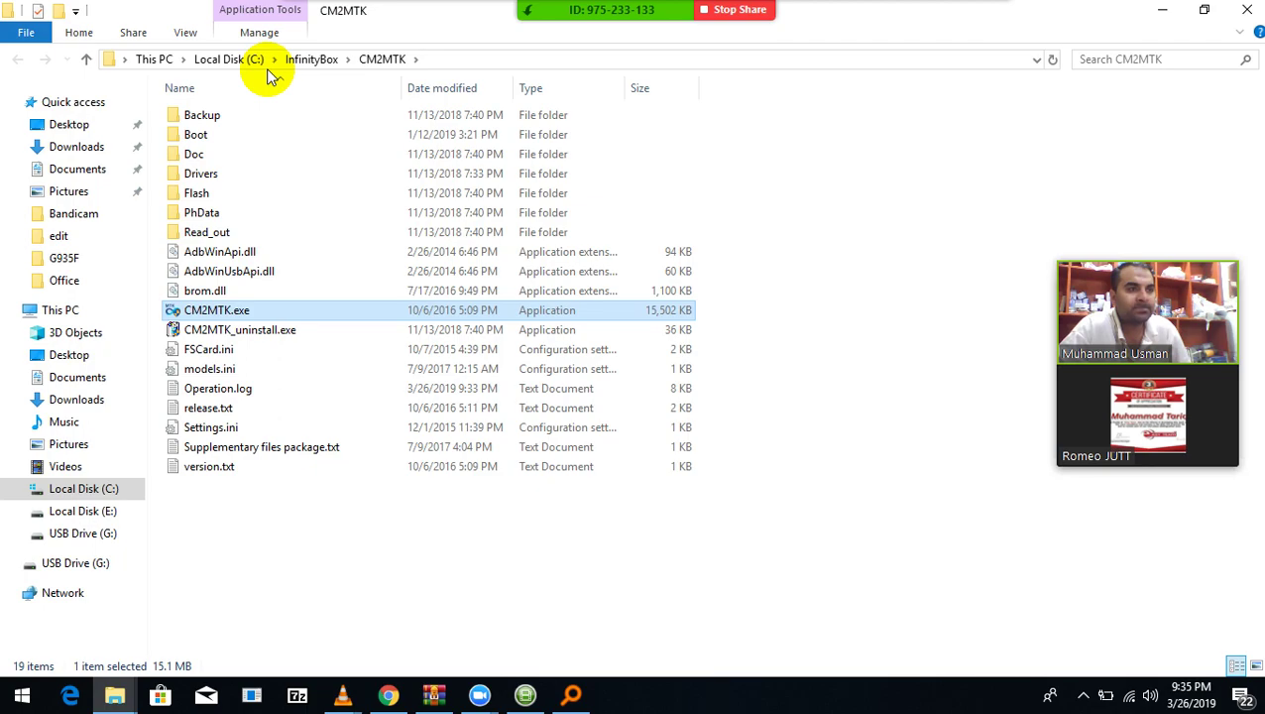
click(1162, 10)
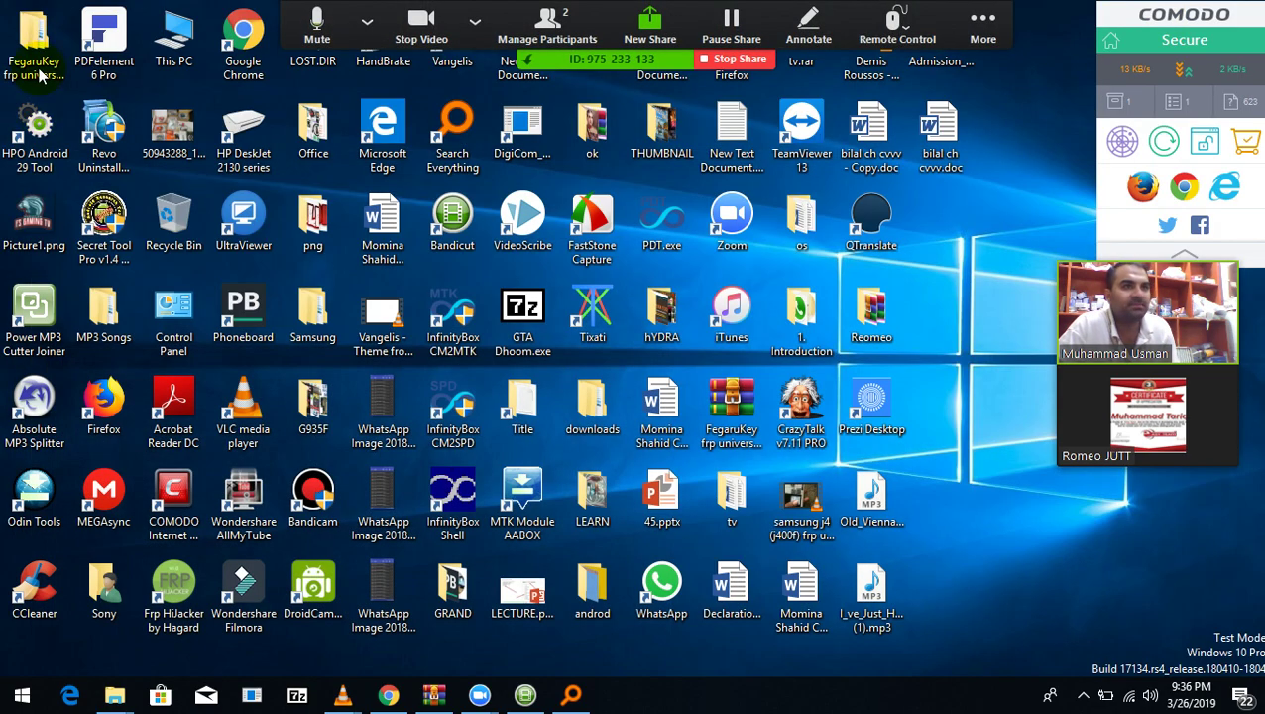
Step: Open the SECURE BOOT folder in Documents' MEGAsync Downloads and look over its phone-brand folders
double_click(173, 40)
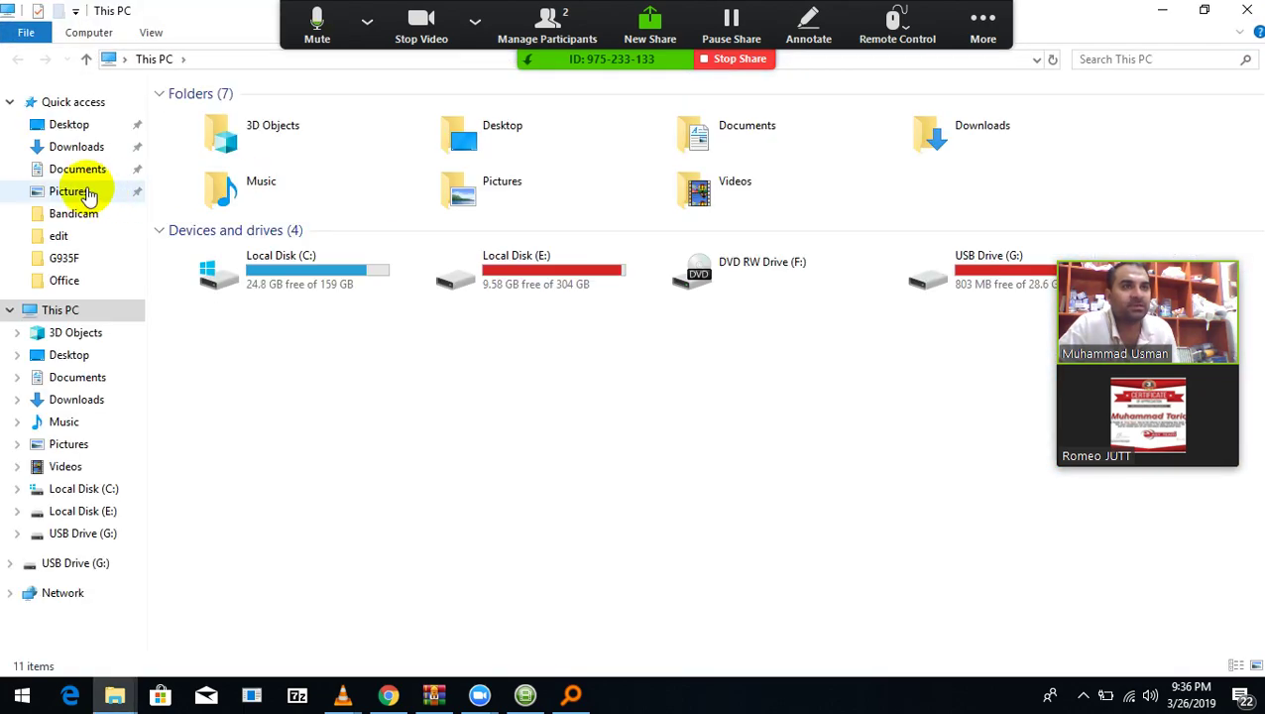
click(84, 168)
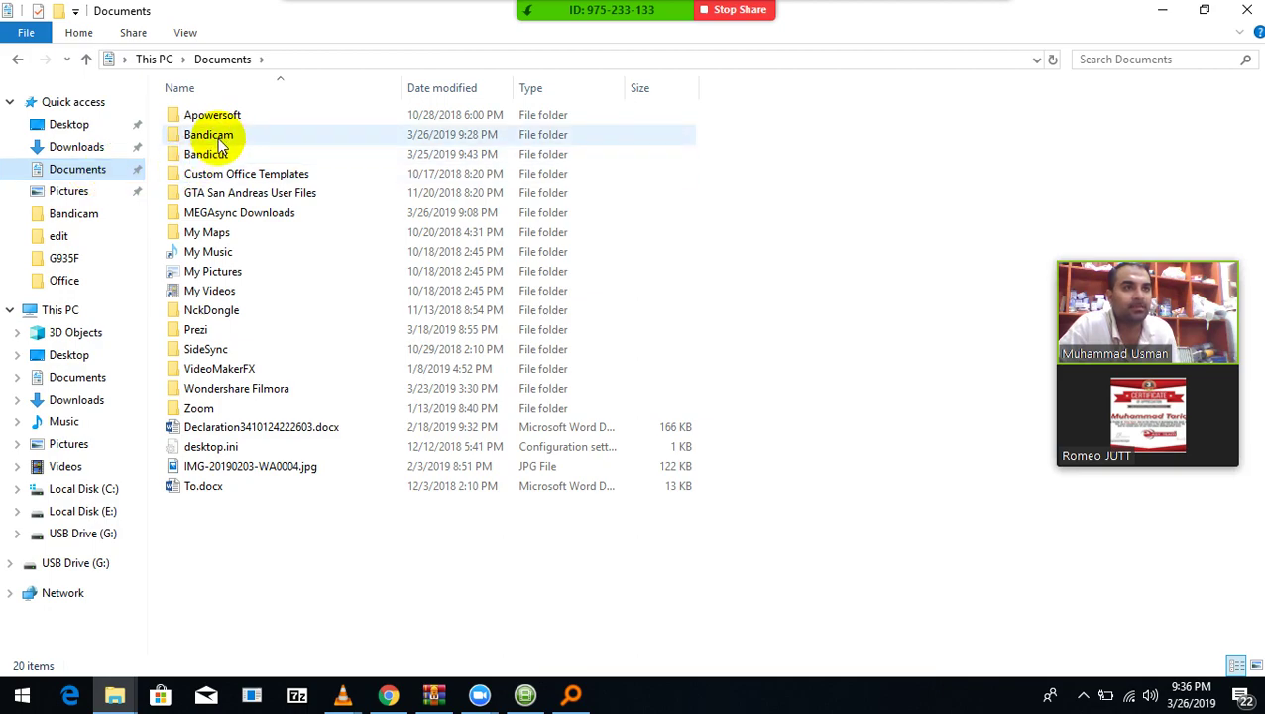
click(235, 219)
double_click(235, 217)
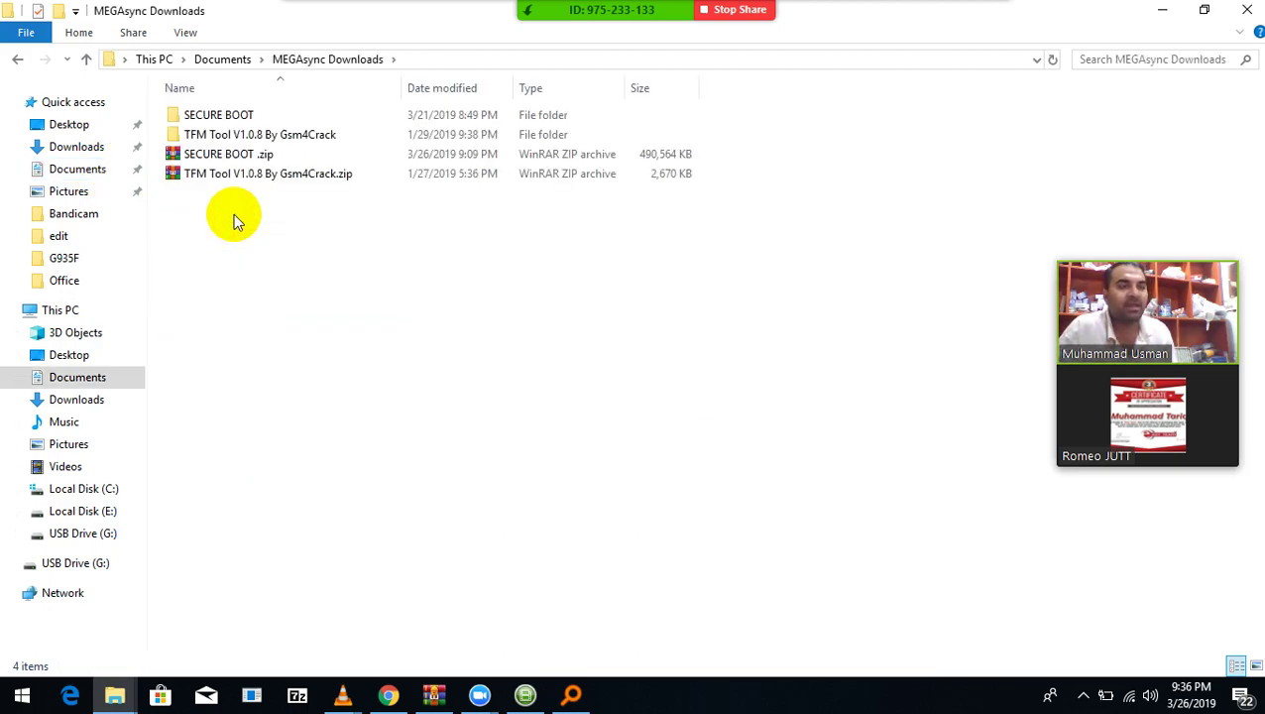
click(238, 116)
double_click(239, 117)
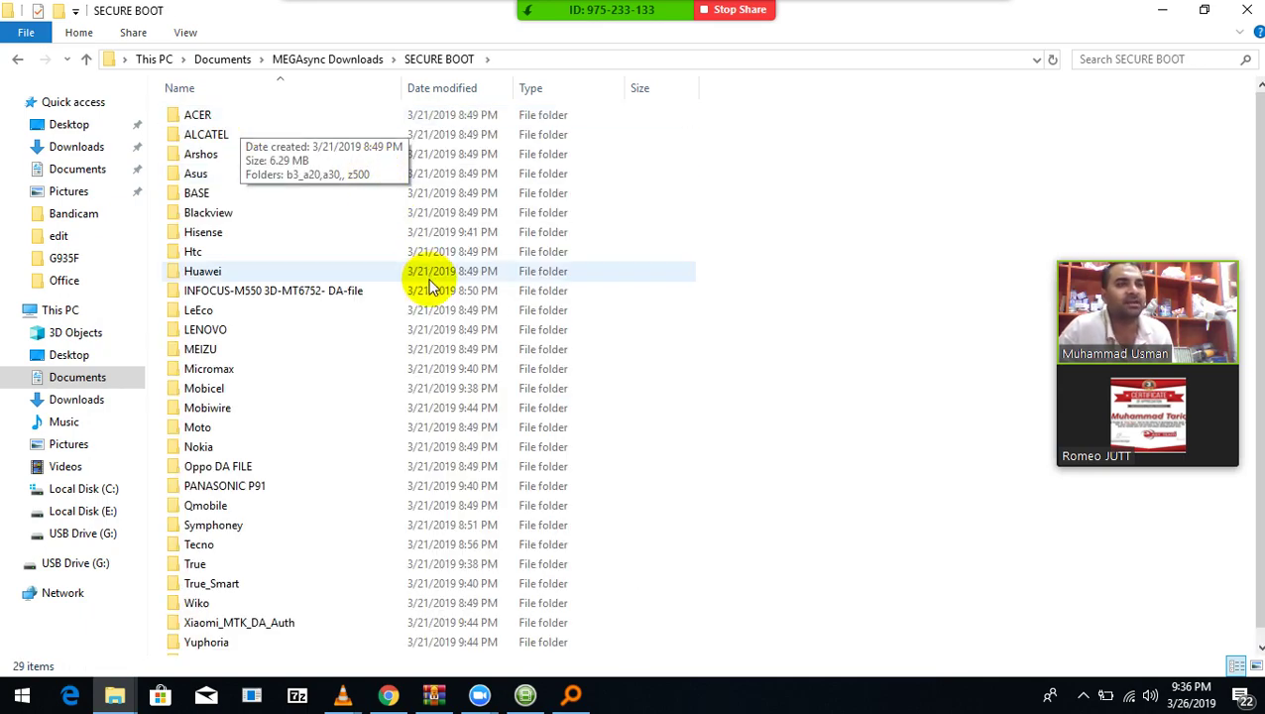
scroll(404, 403, down, 1)
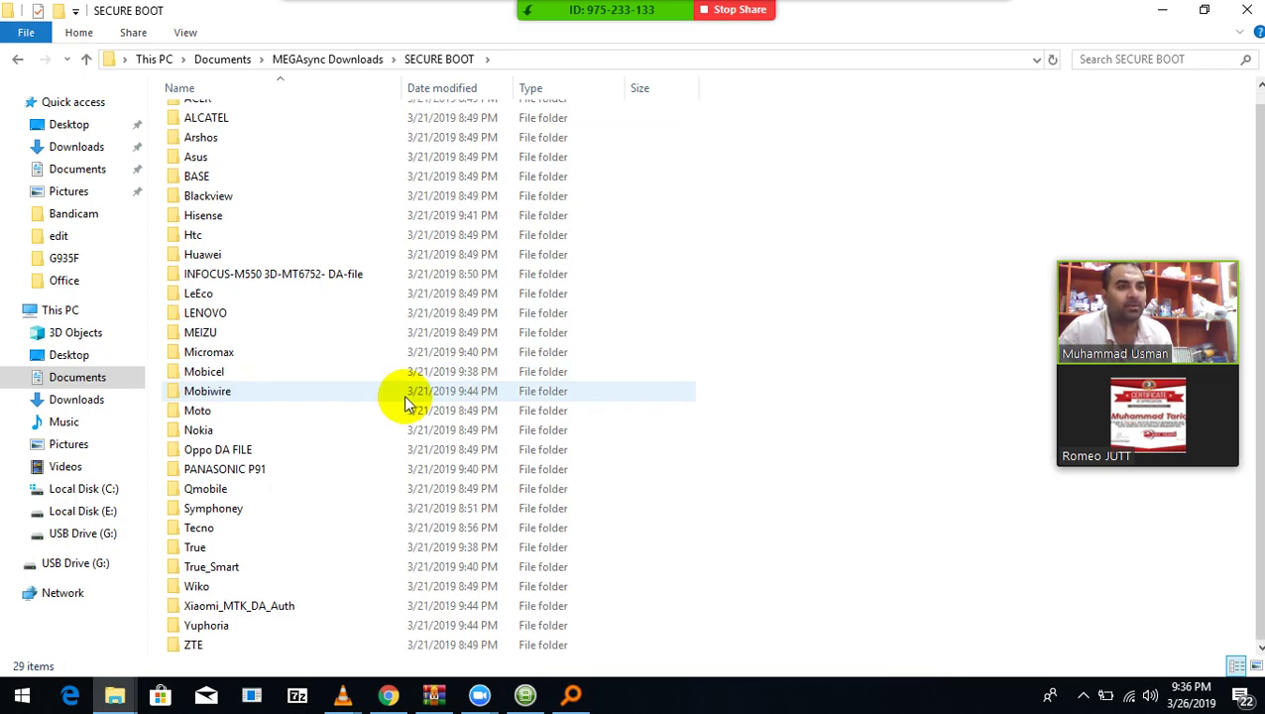
scroll(403, 401, up, 1)
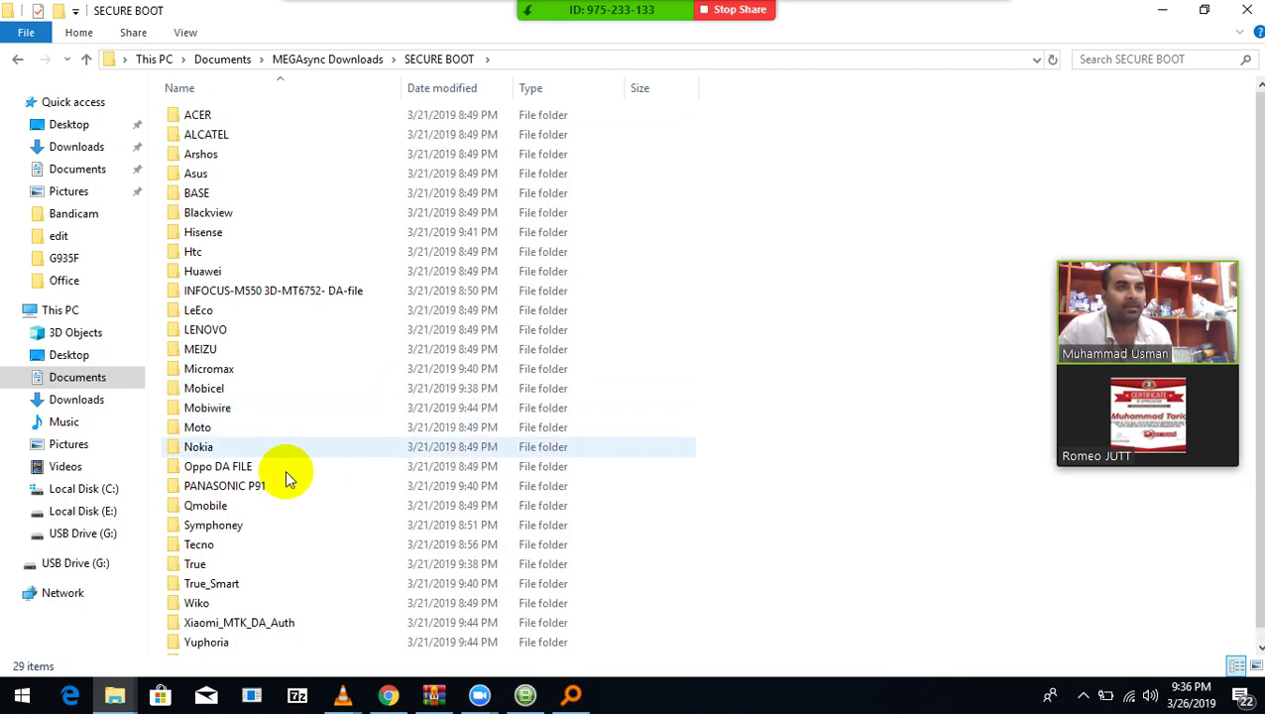
Step: Examine the contents of the Qmobile subfolders qcs1,cs2, qi6 and qj1,j2, and return to SECURE BOOT
double_click(217, 508)
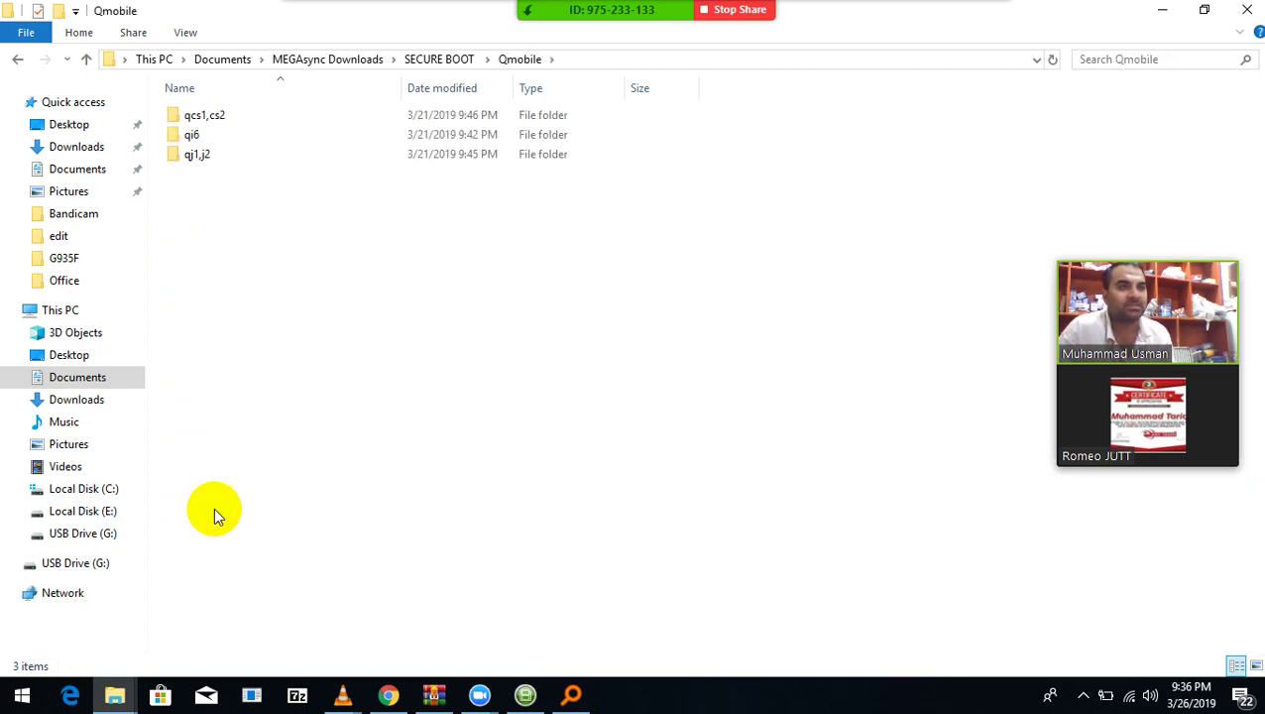
click(218, 117)
double_click(218, 117)
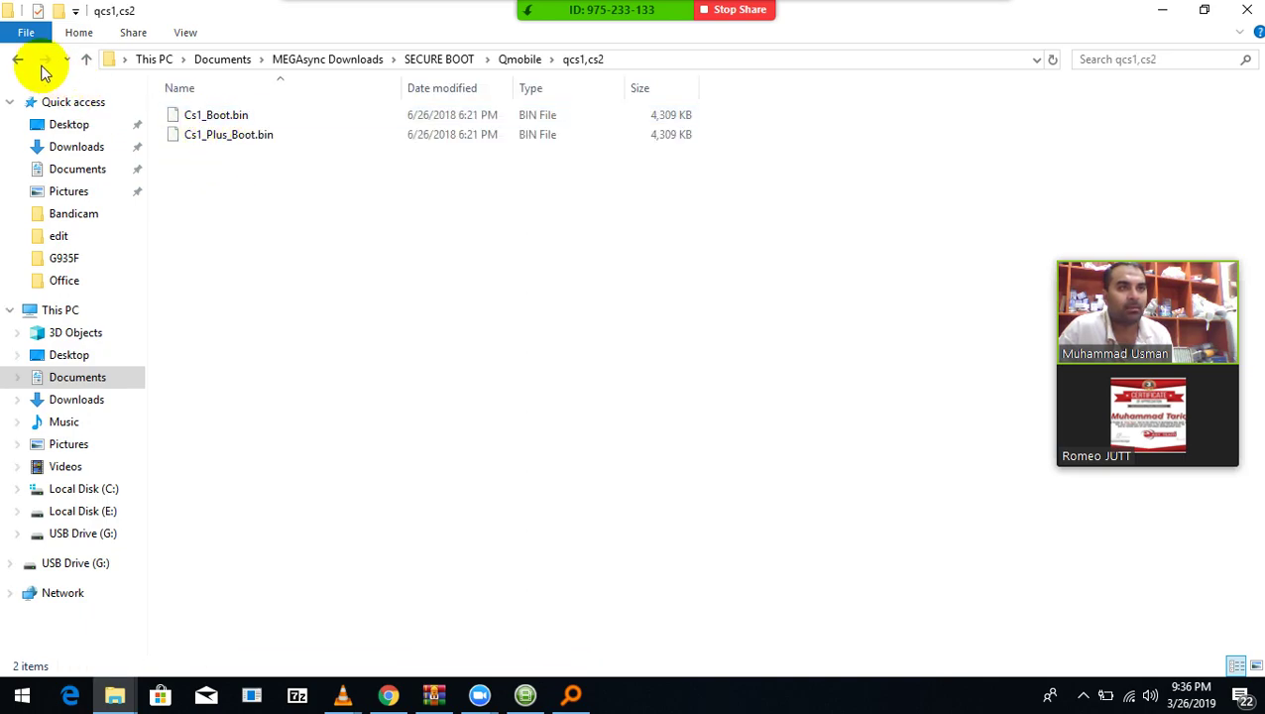
click(17, 59)
double_click(195, 134)
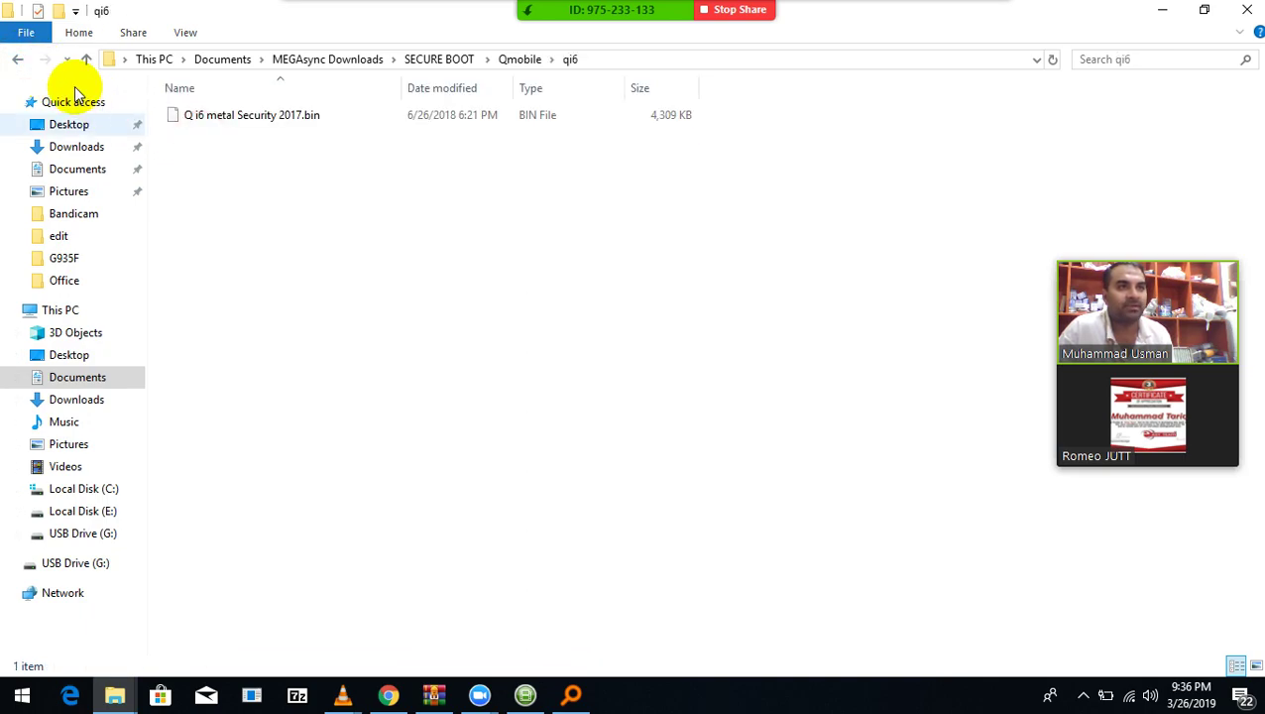
click(17, 59)
double_click(193, 157)
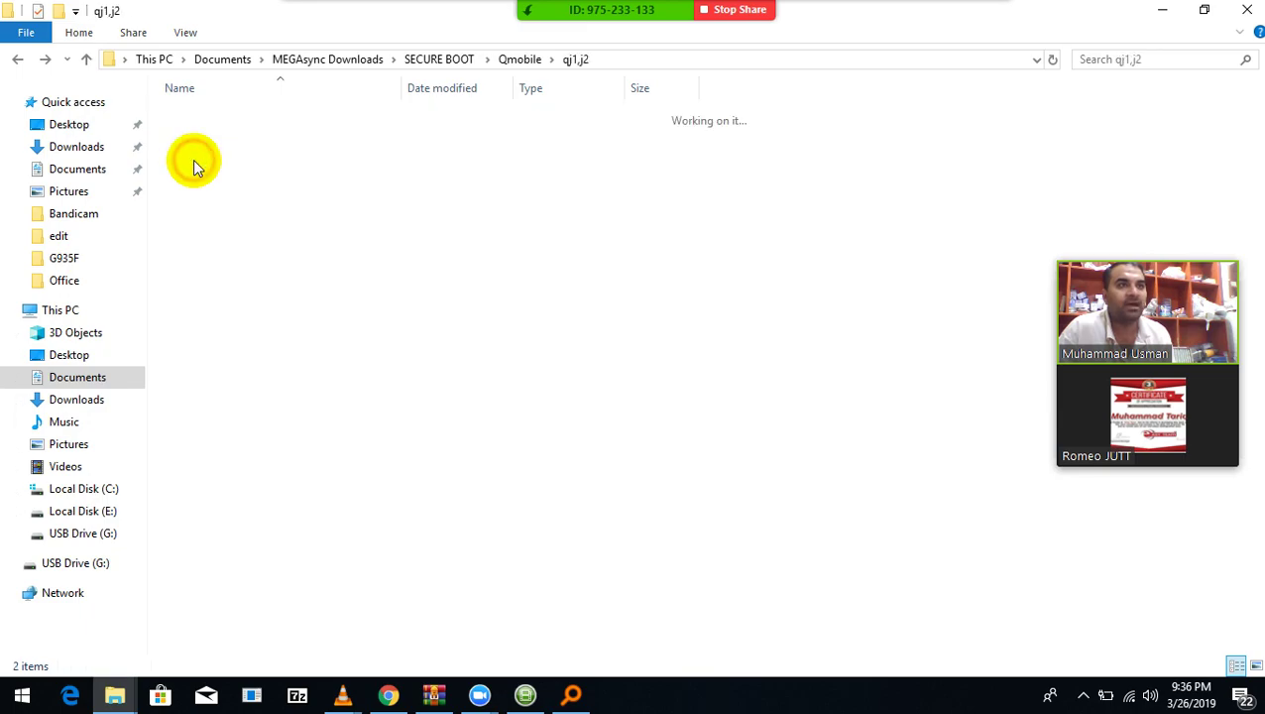
click(17, 59)
click(17, 59)
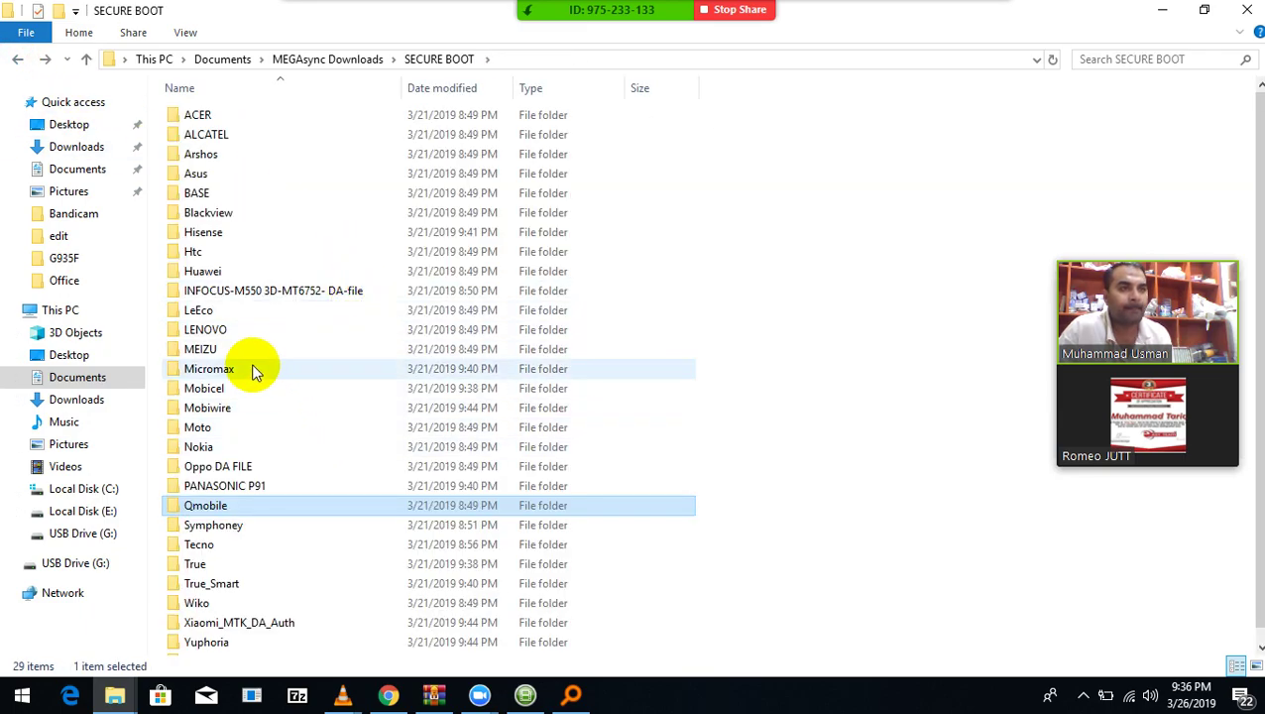
Step: Examine the first model folder inside the Nokia folder and return to the SECURE BOOT folder
click(208, 452)
double_click(210, 452)
click(220, 115)
double_click(220, 115)
click(17, 60)
click(17, 60)
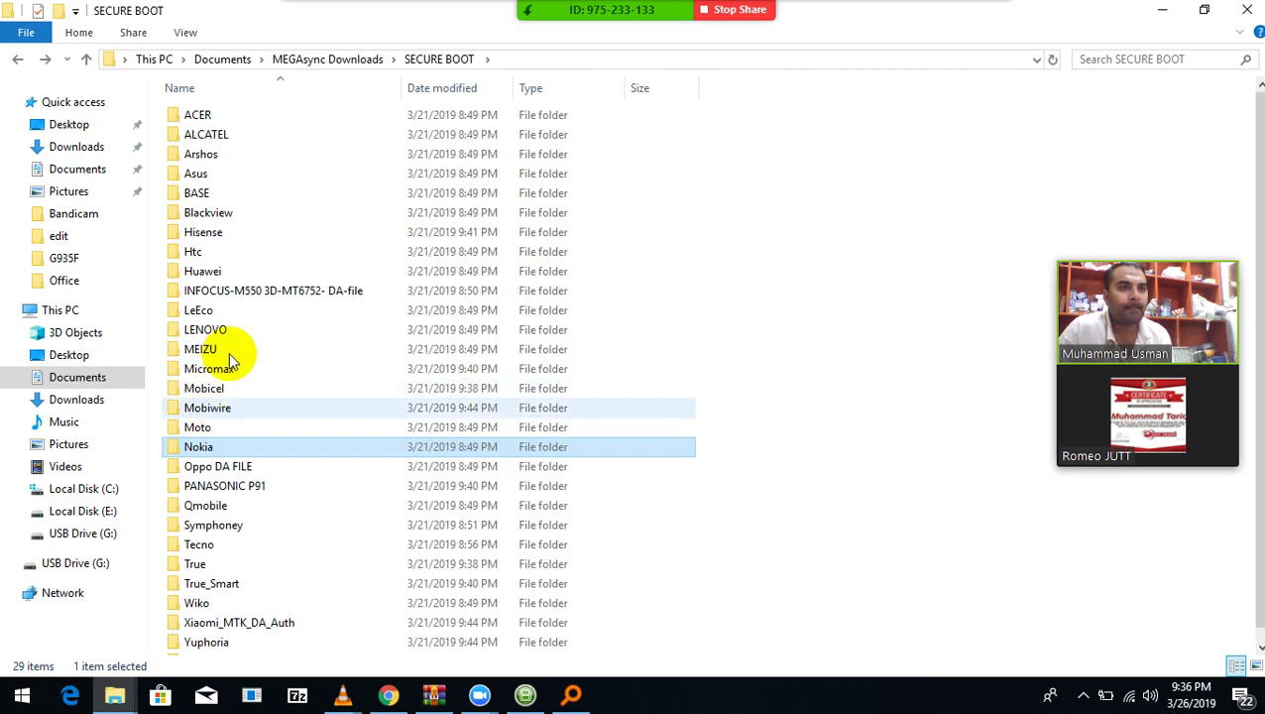
Step: Examine the DA, boot and auth files in the Huawei folder's TAG-AL00 and CUN-L01 model subfolders
scroll(248, 337, down, 1)
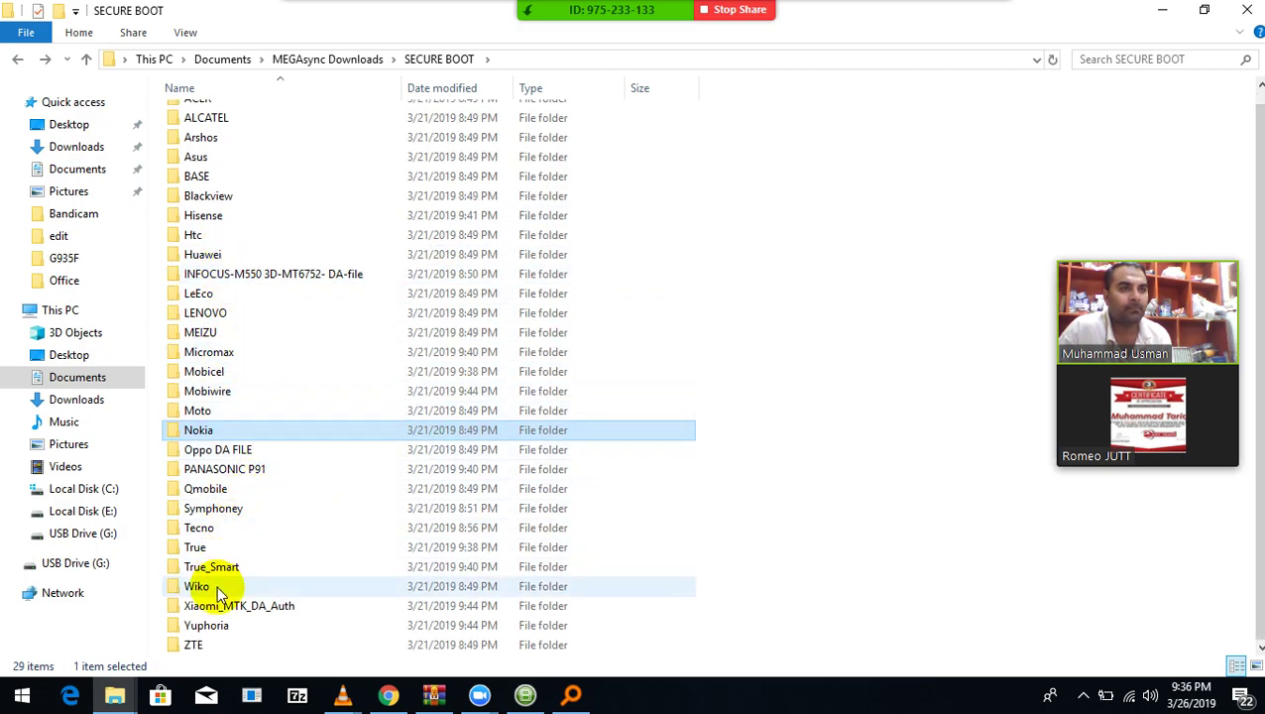
double_click(211, 256)
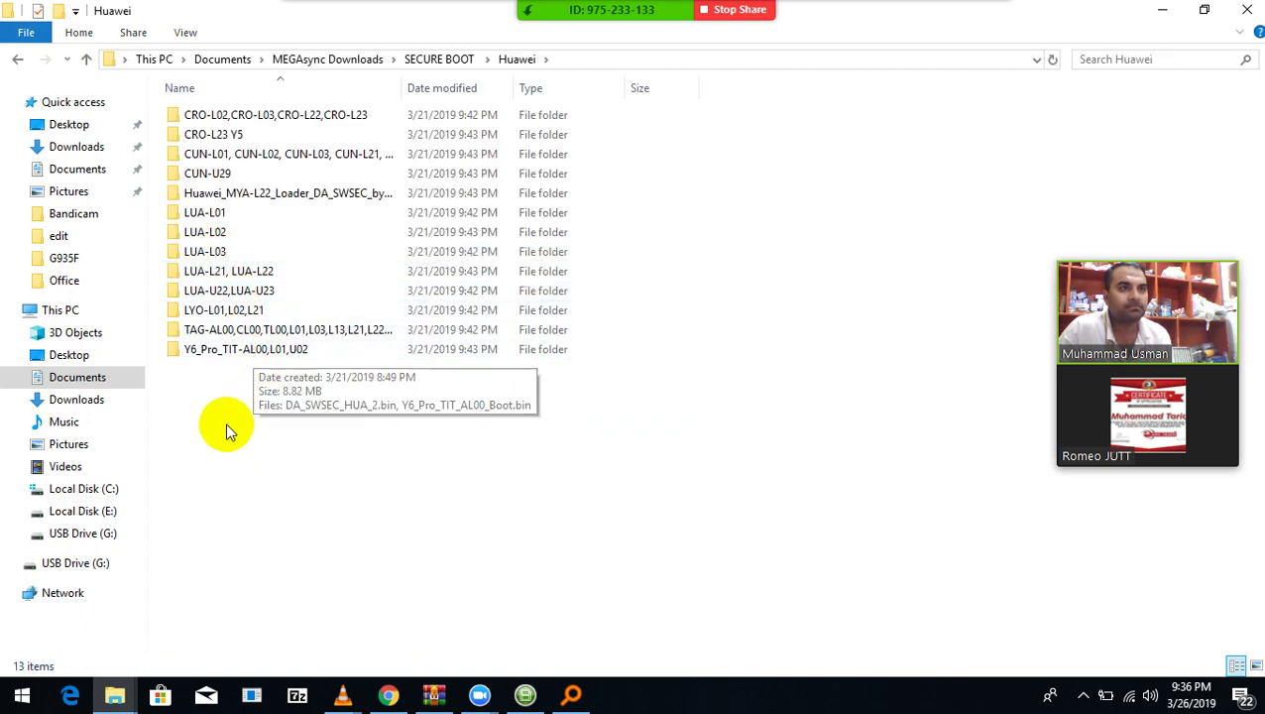
double_click(280, 335)
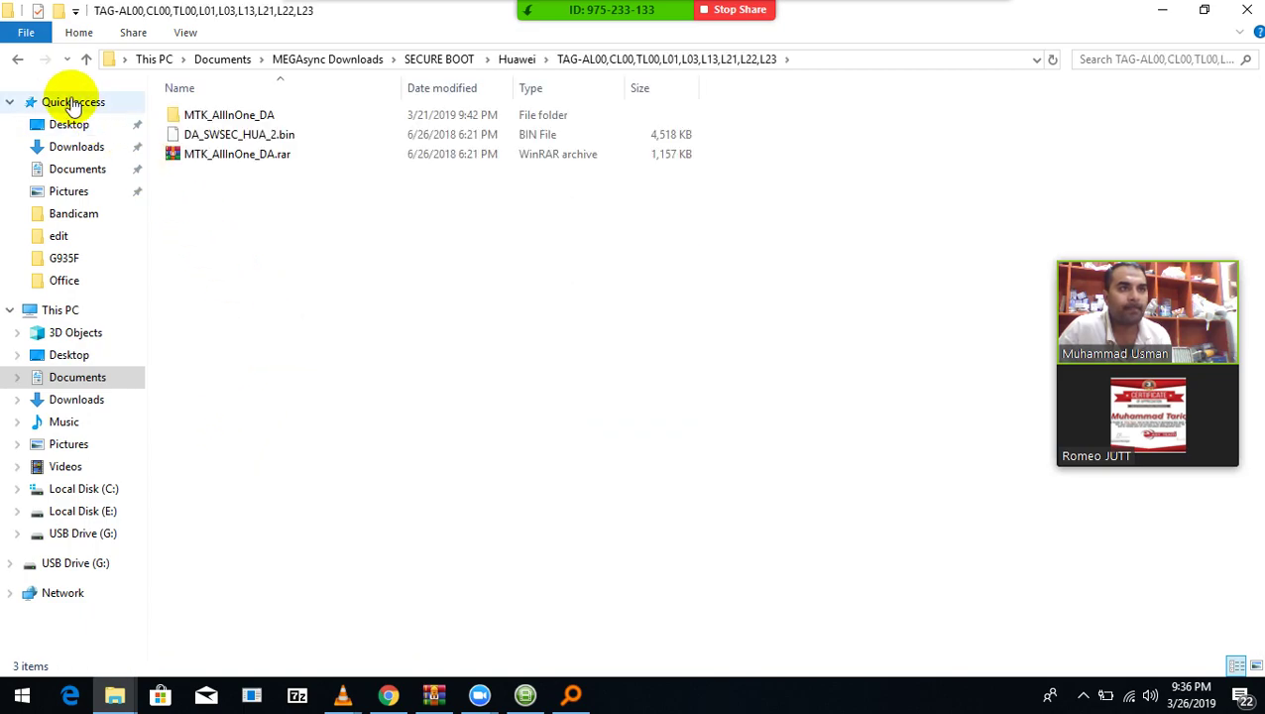
click(18, 58)
double_click(248, 159)
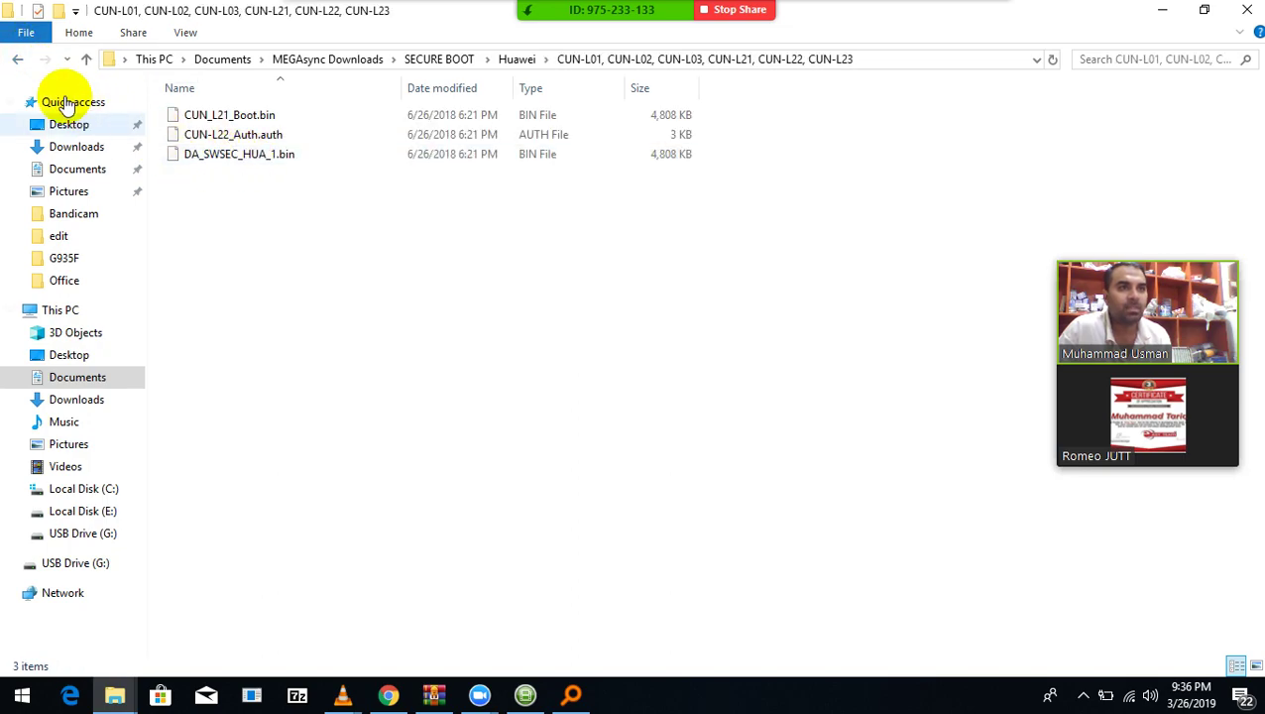
Step: Examine the DA file in Huawei's MYA-L22 loader subfolder and return to the Huawei folder
click(17, 59)
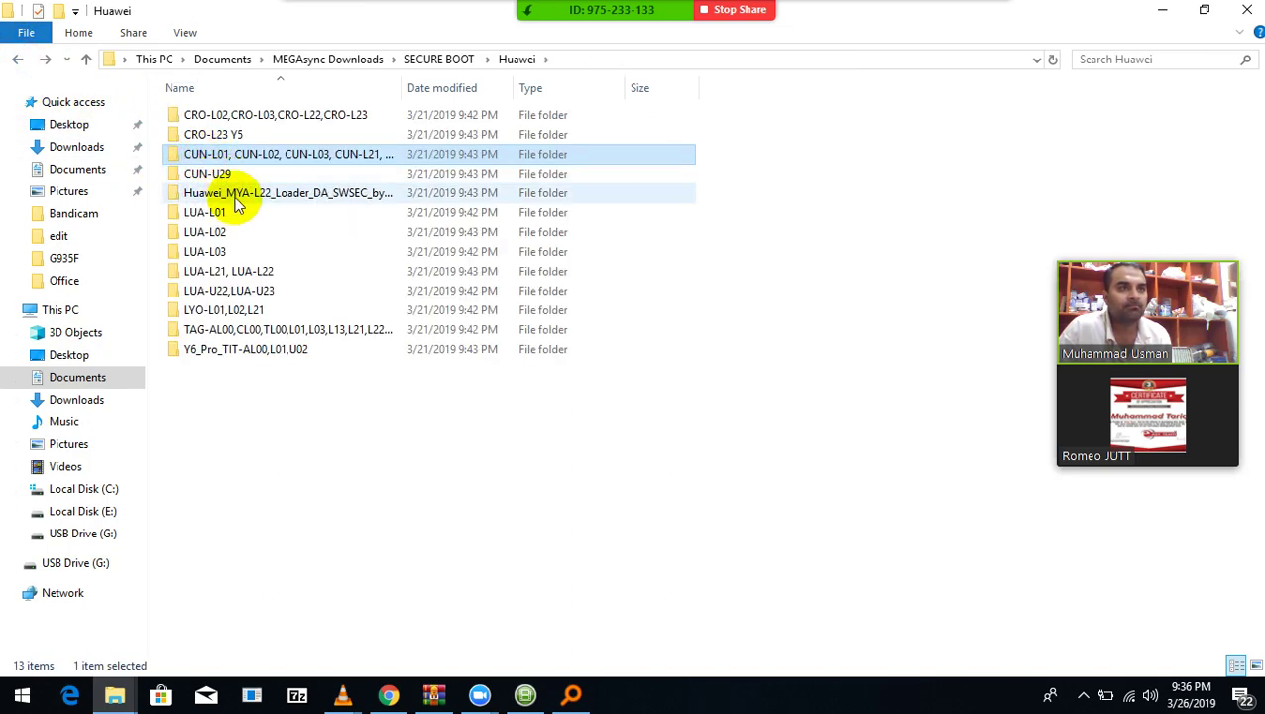
click(247, 200)
double_click(247, 201)
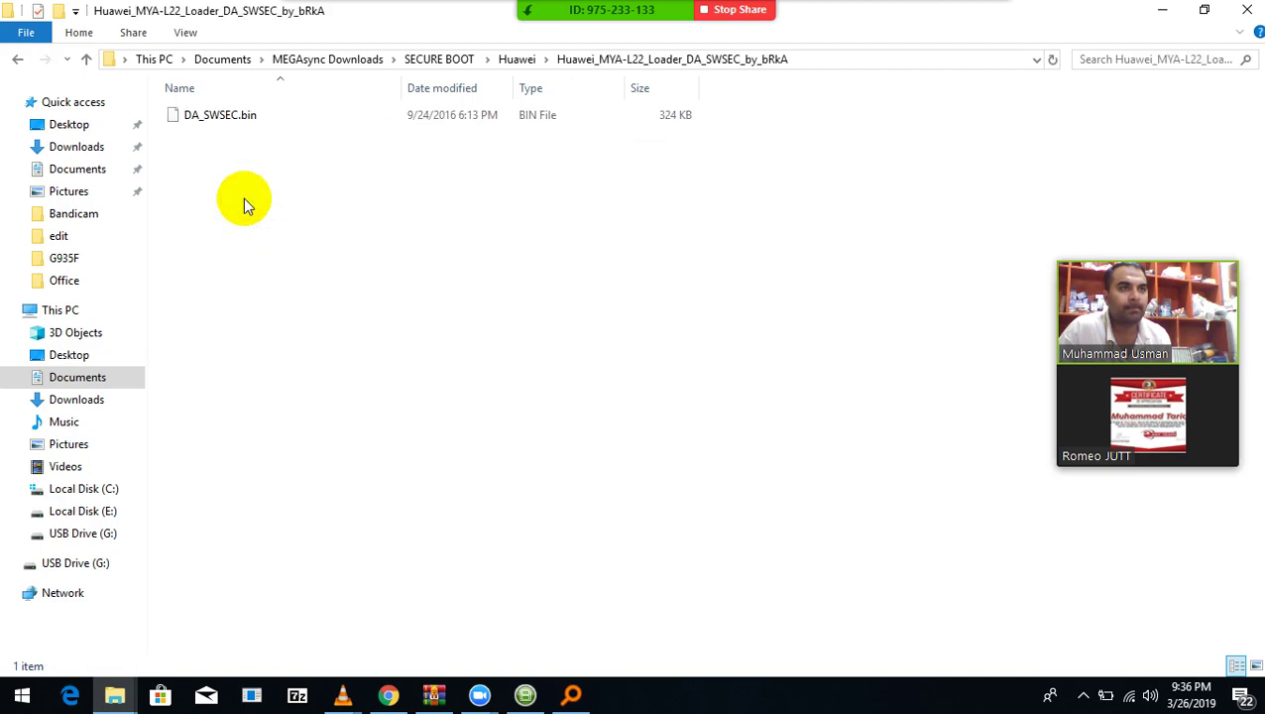
click(18, 59)
Step: Examine the DA files in Huawei's CRO-L02,CRO-L03,CRO-L22,CRO-L23 and CRO-L23 Y5 subfolders, and return to SECURE BOOT
double_click(217, 116)
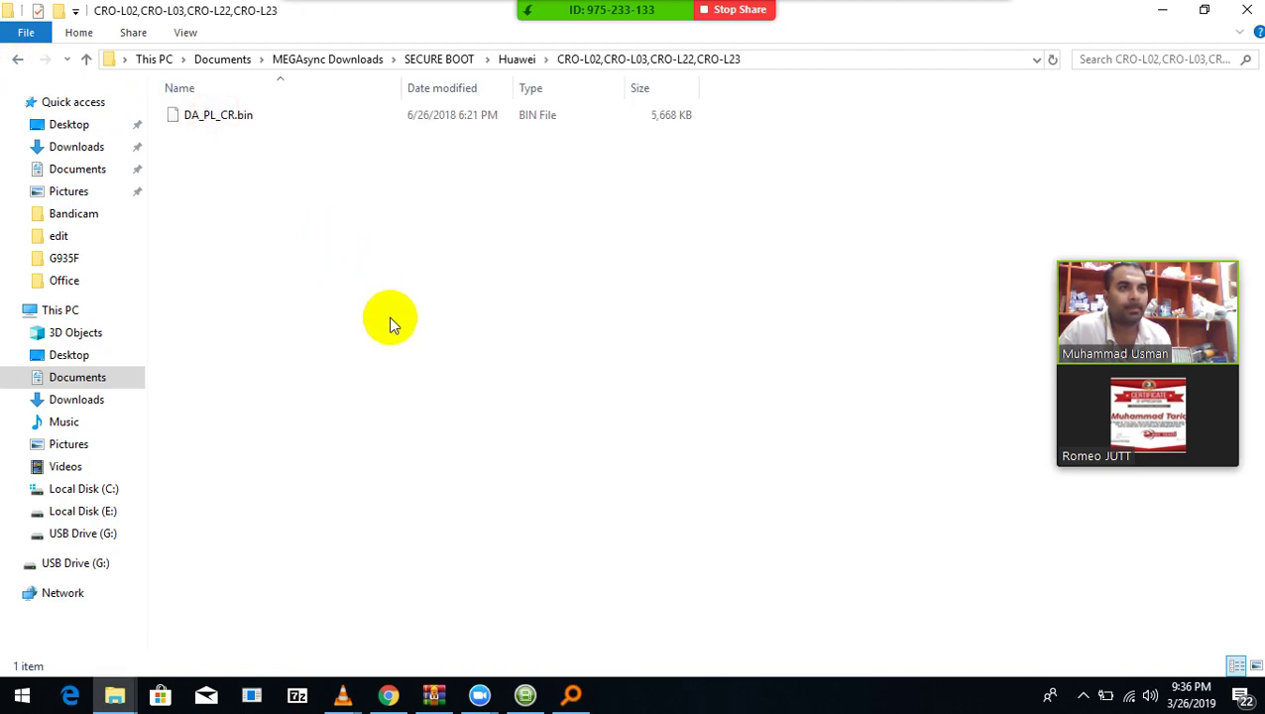
click(18, 59)
click(218, 134)
double_click(219, 134)
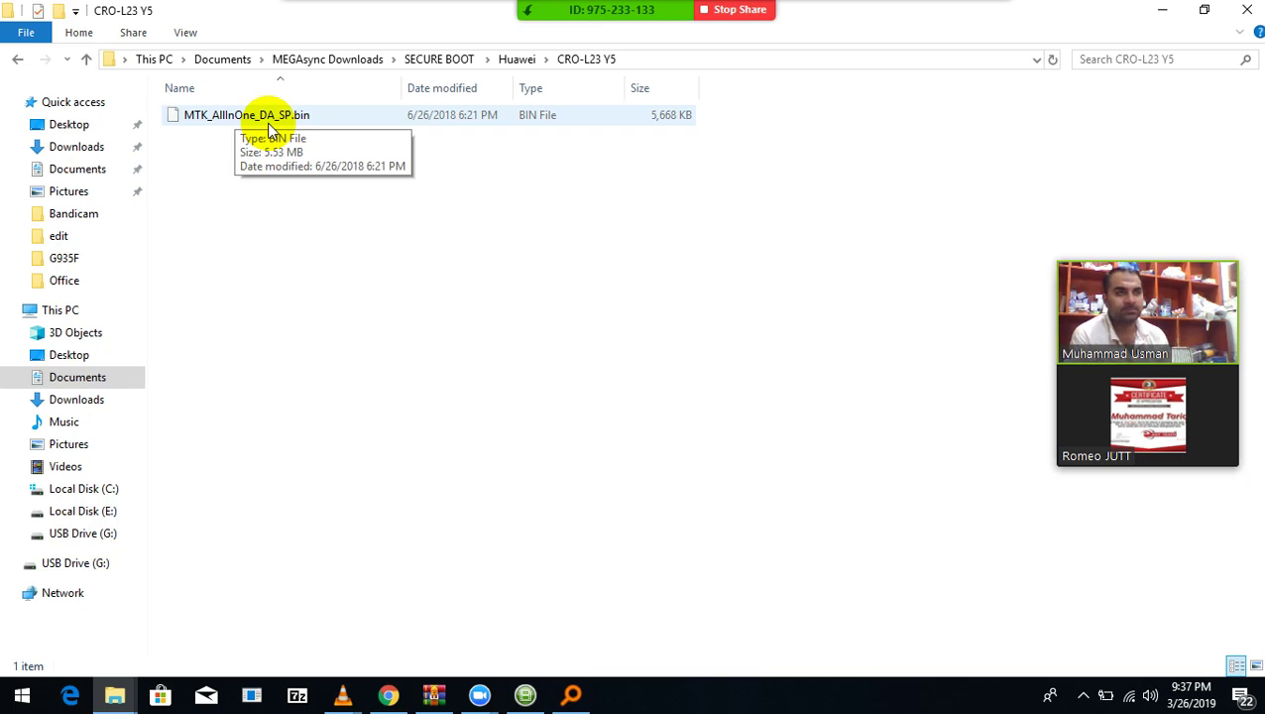
click(15, 63)
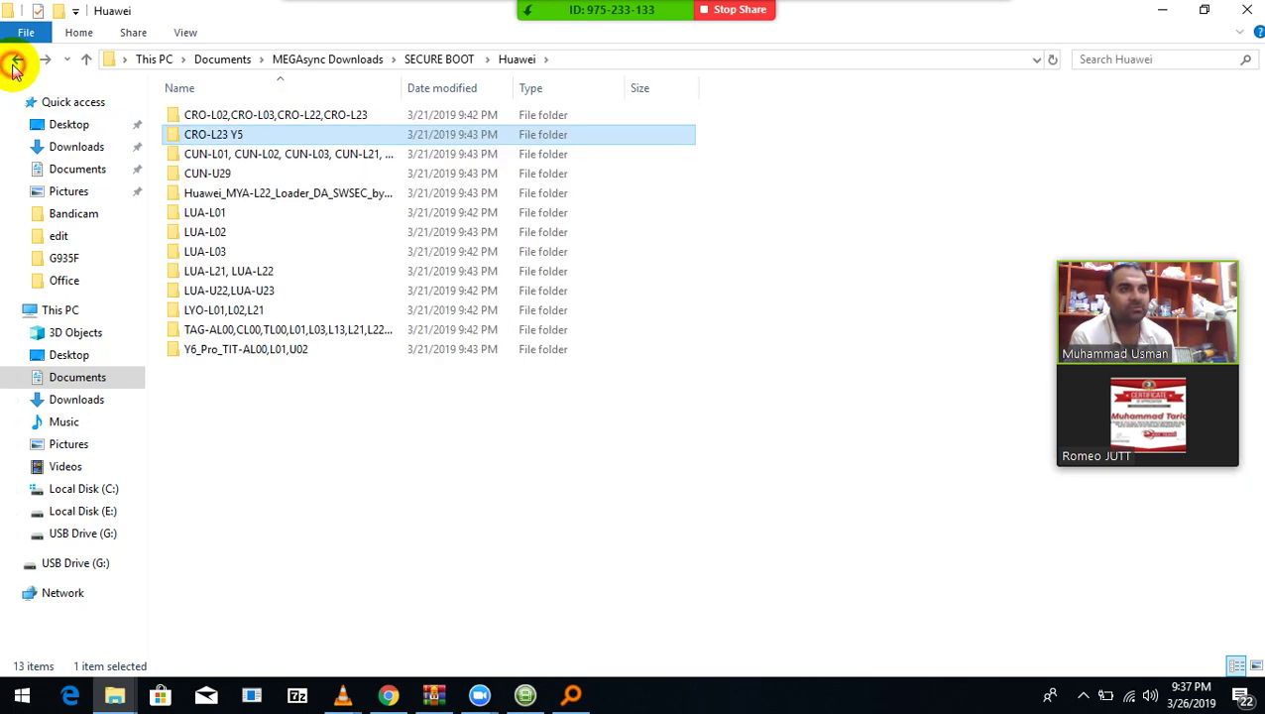
click(15, 62)
Step: Count the brand folders from ACER to Yuphoria with on-screen number markers 1 to 28, and clear the markers
click(197, 114)
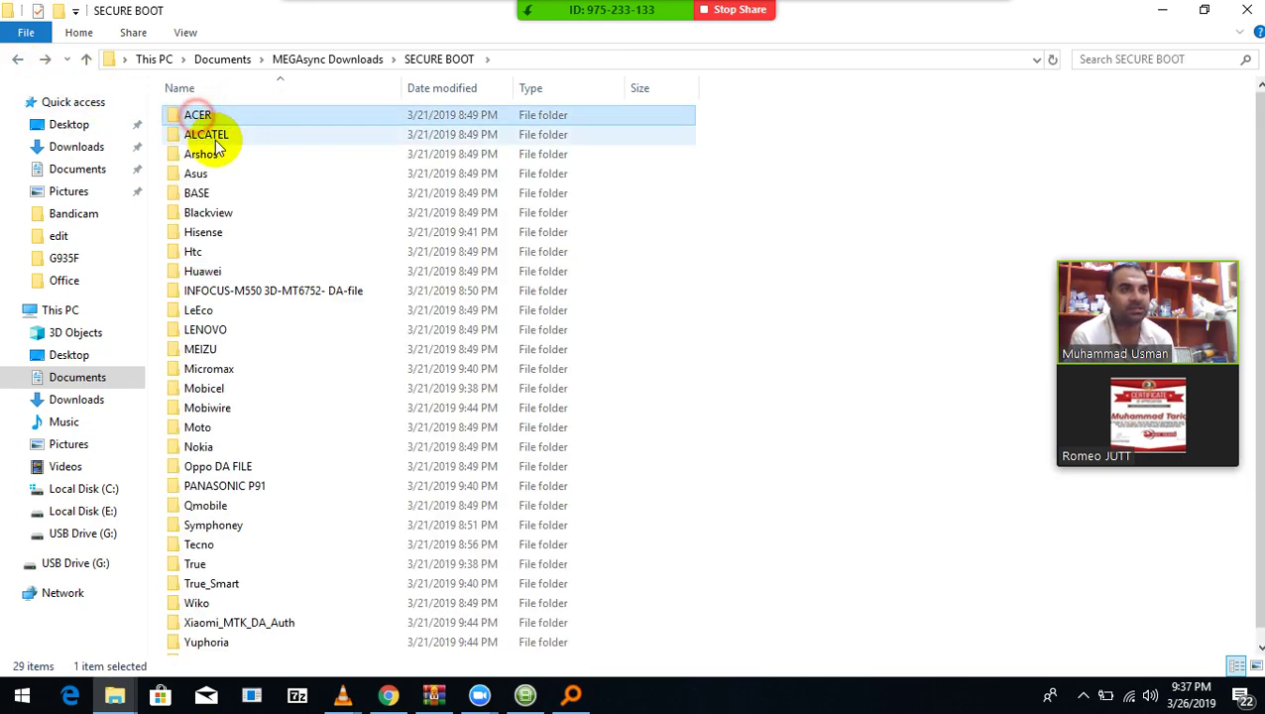
click(215, 140)
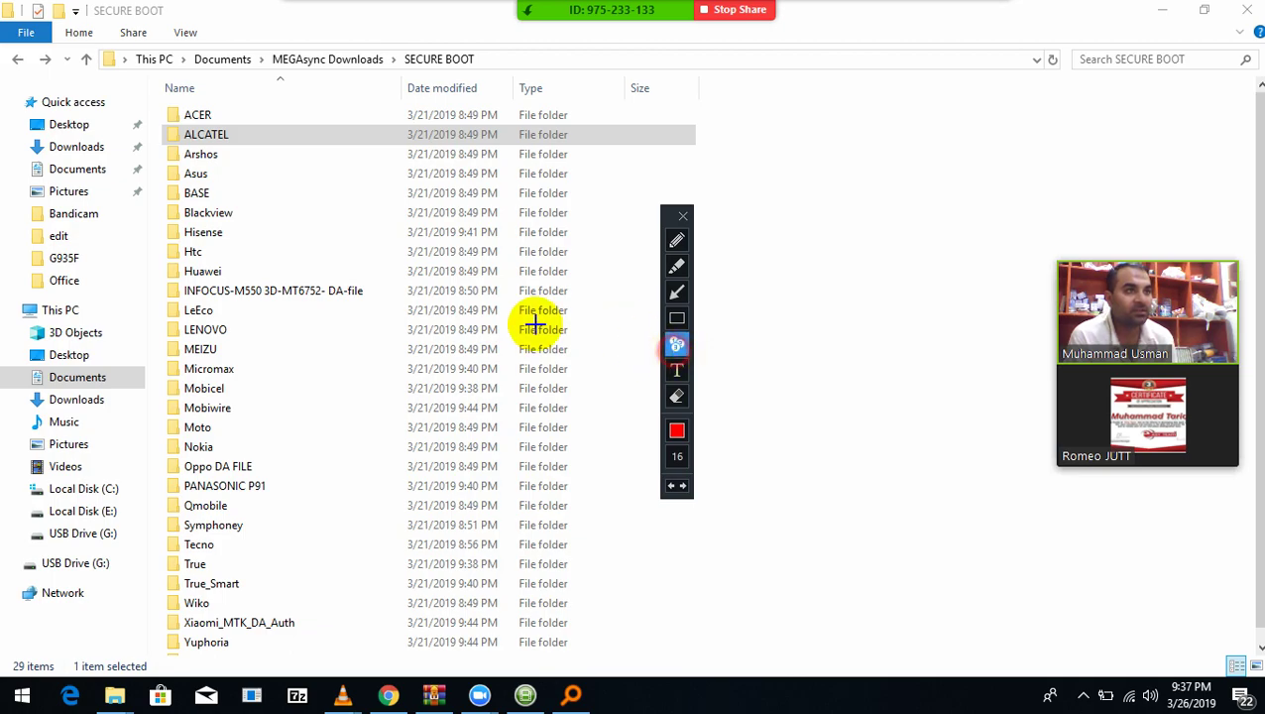
click(248, 105)
click(241, 136)
click(222, 154)
click(216, 174)
click(219, 195)
click(244, 208)
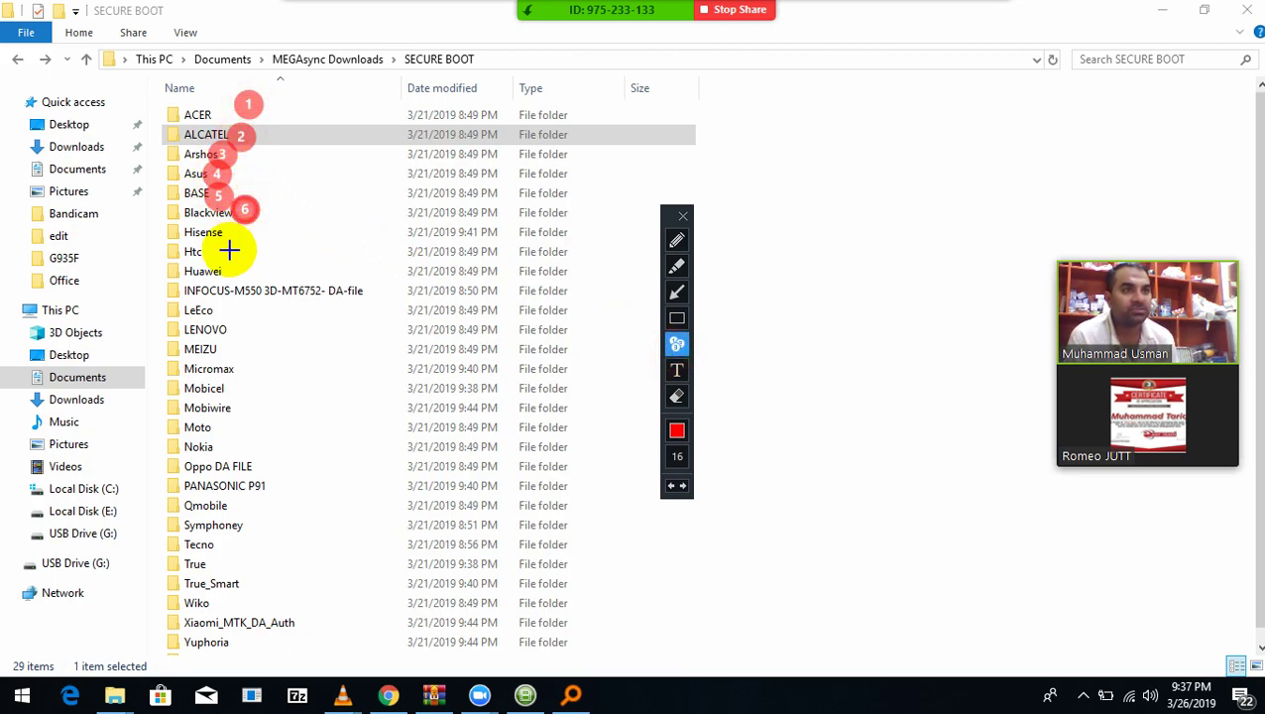
click(227, 232)
click(206, 252)
click(228, 263)
click(367, 291)
click(244, 330)
click(224, 349)
click(247, 368)
click(227, 388)
click(241, 408)
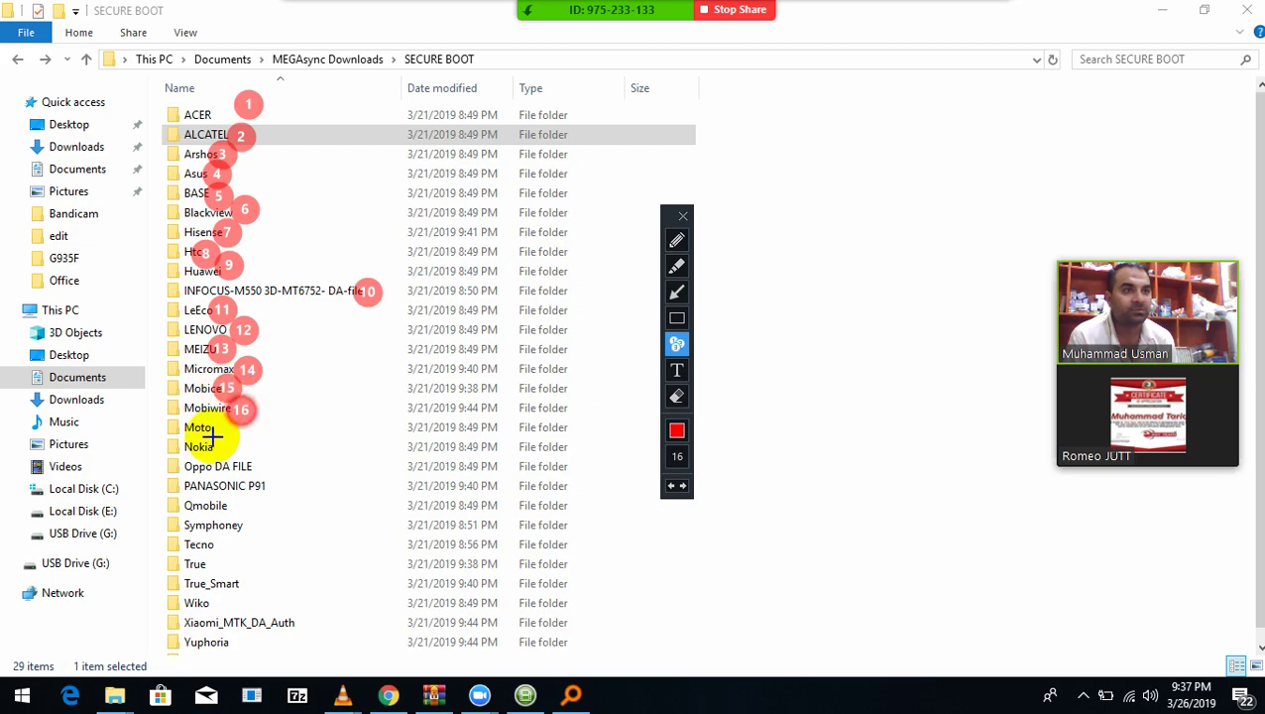
click(219, 428)
click(228, 447)
click(269, 466)
click(278, 483)
click(239, 505)
click(247, 526)
click(220, 544)
click(212, 567)
click(243, 583)
click(220, 599)
click(301, 620)
click(243, 642)
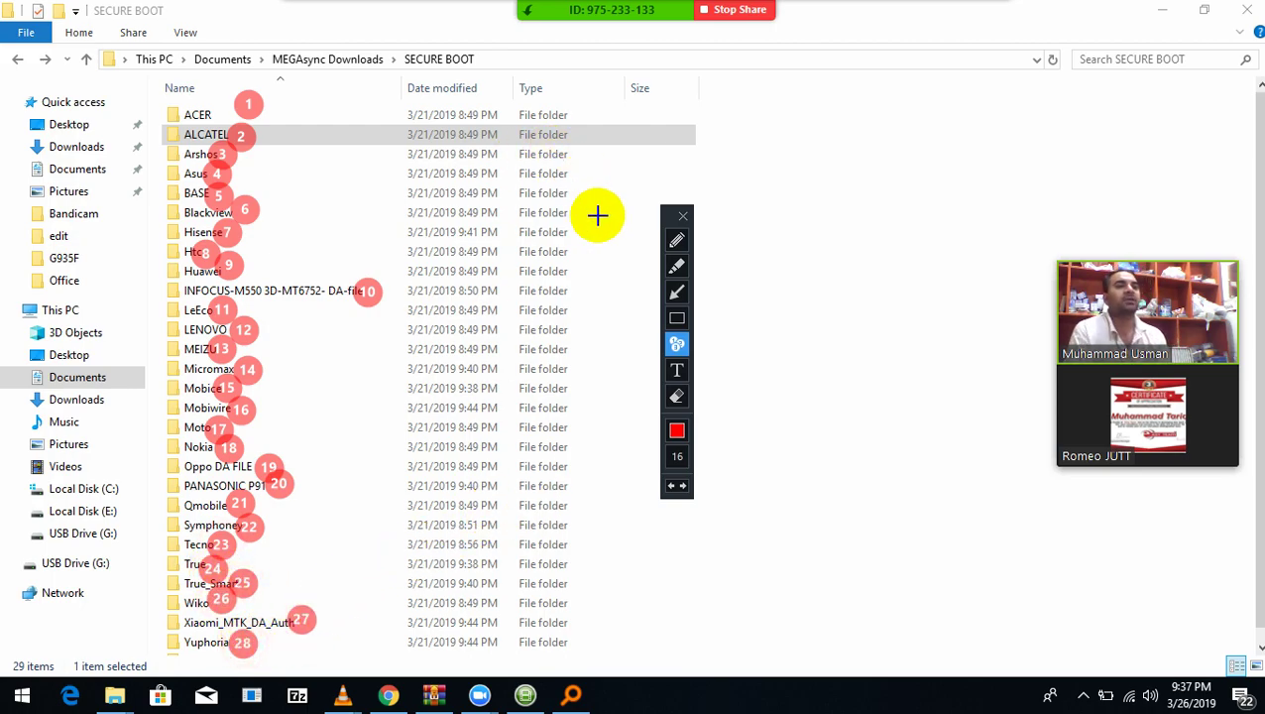
click(681, 217)
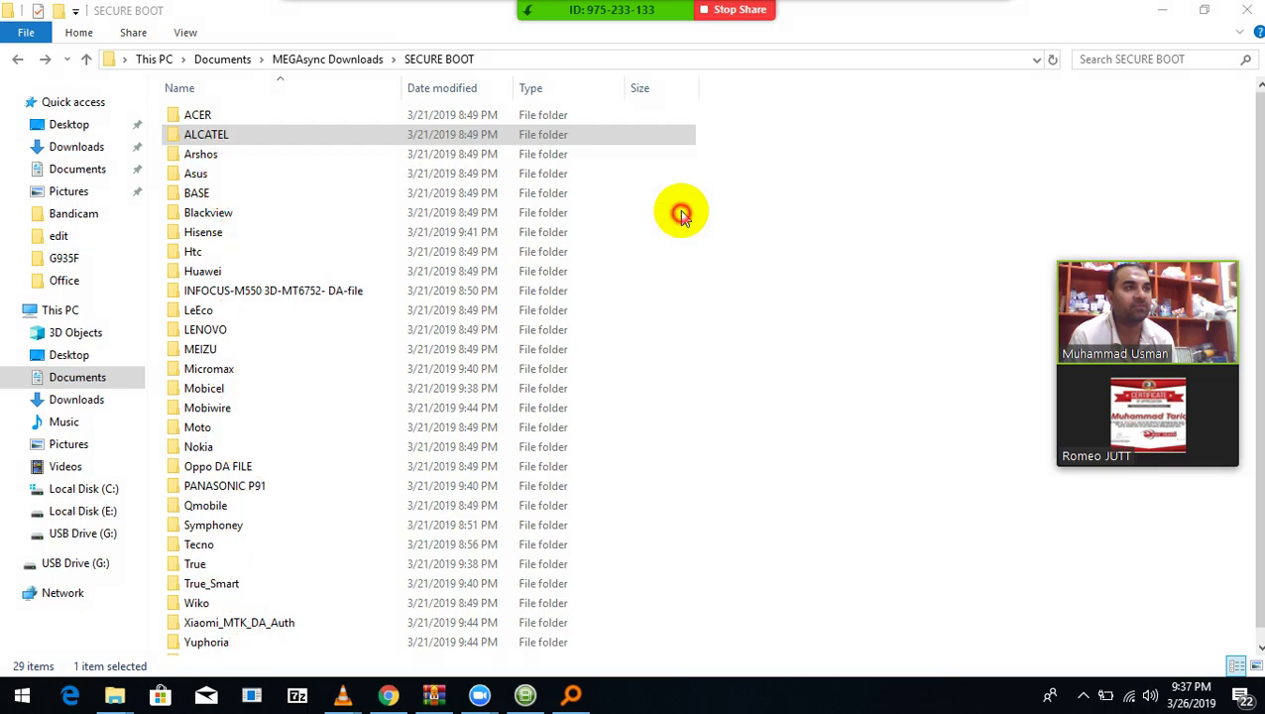
Step: View the general and sharing properties of the SECURE BOOT folder in MEGAsync Downloads, and dismiss them without changes
click(17, 62)
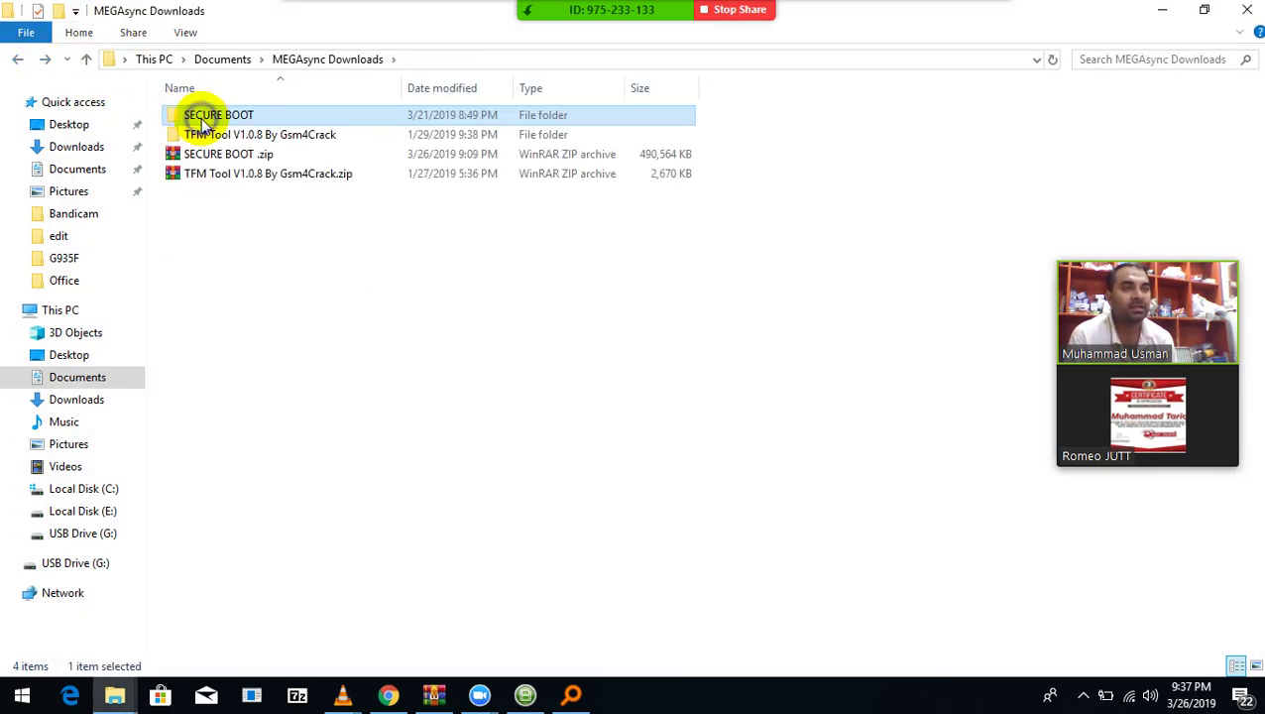
right_click(201, 118)
click(260, 628)
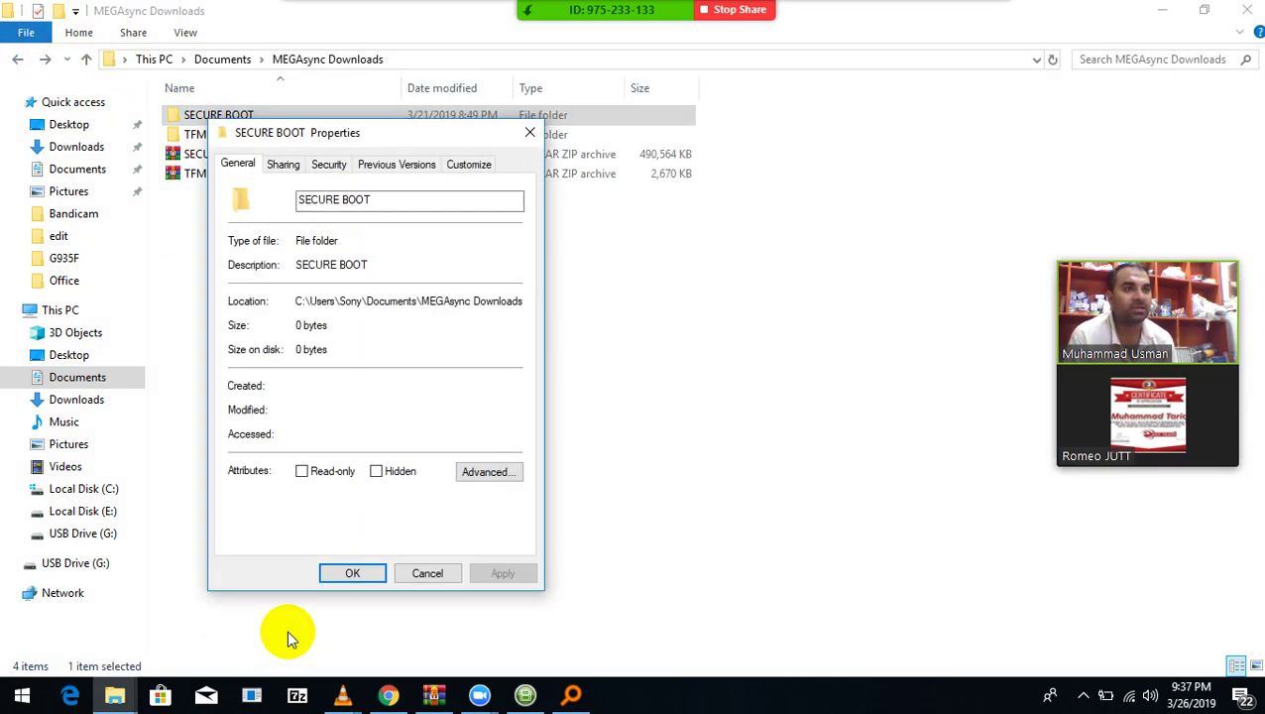
click(284, 165)
drag(444, 133, 416, 103)
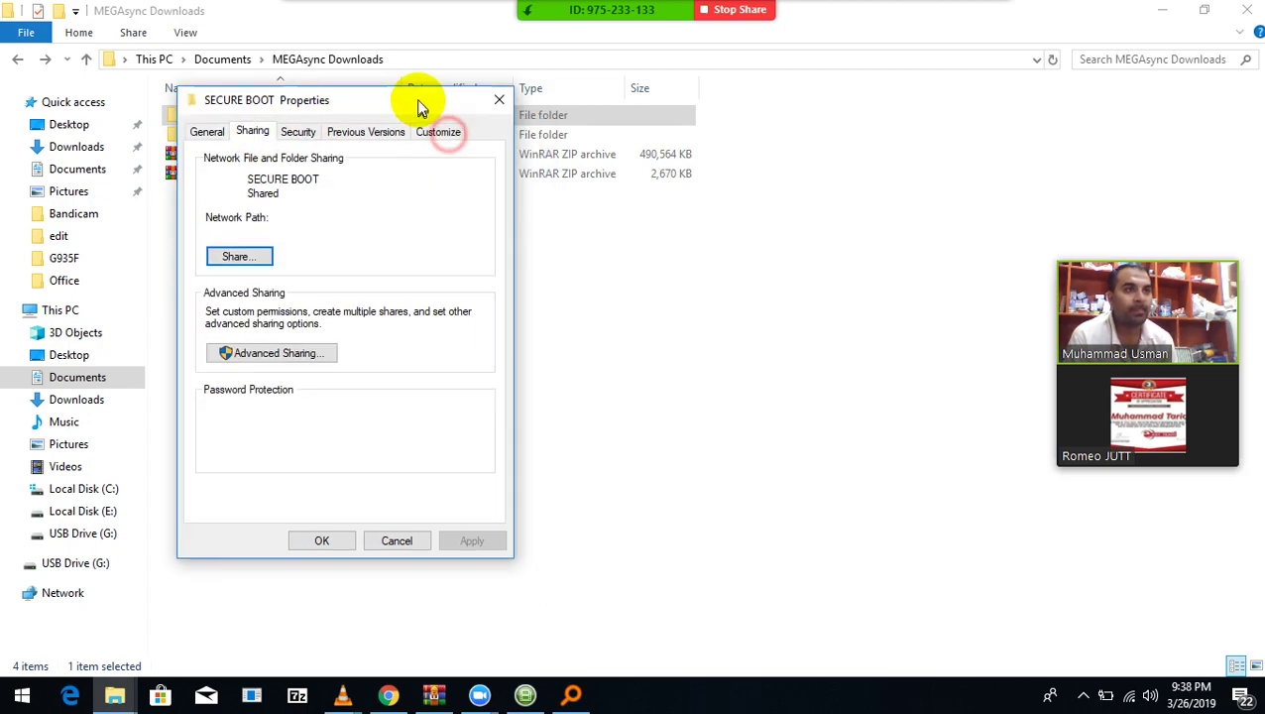
click(424, 539)
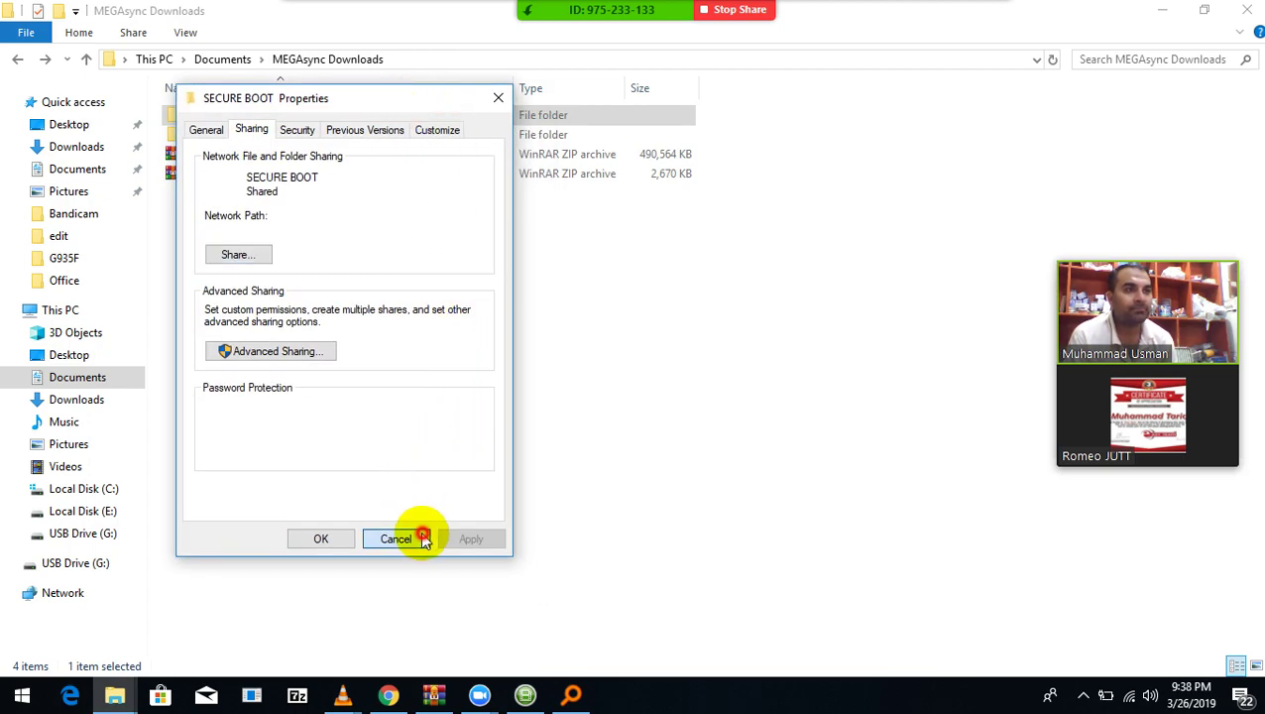
Step: Close the file browsing window and reposition the meeting's floating participant video panel on the desktop
click(20, 61)
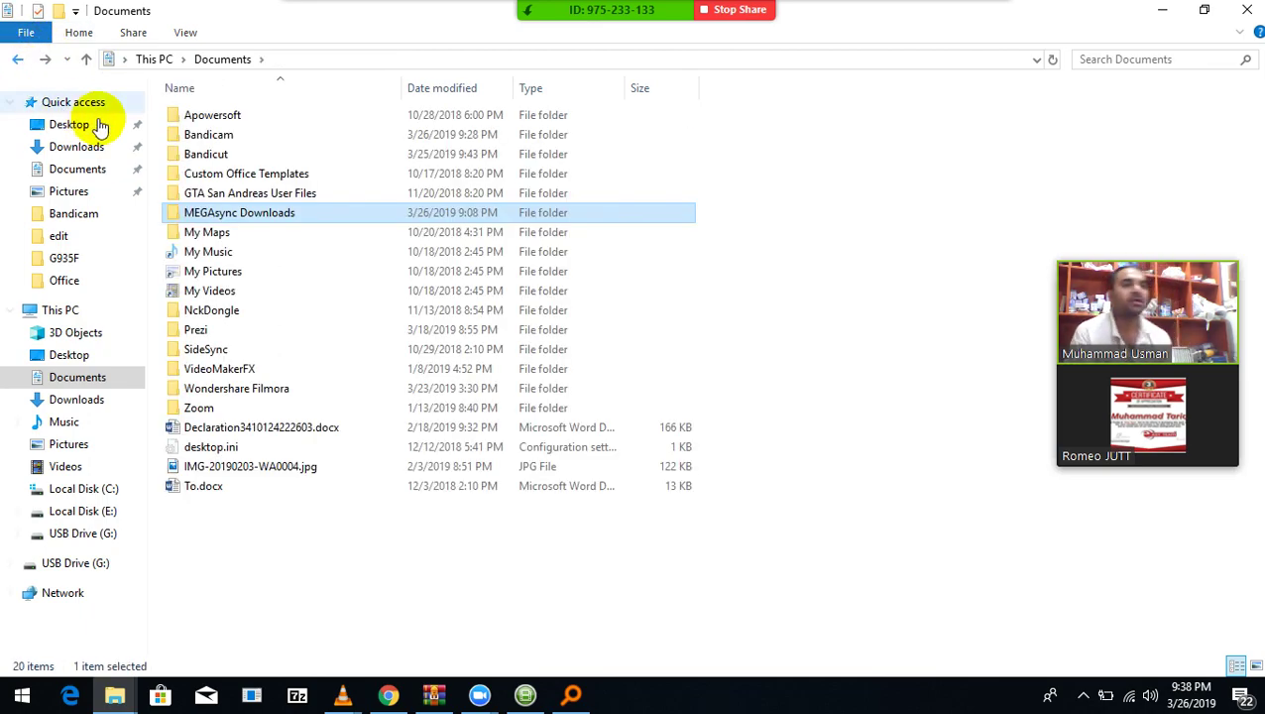
click(1252, 10)
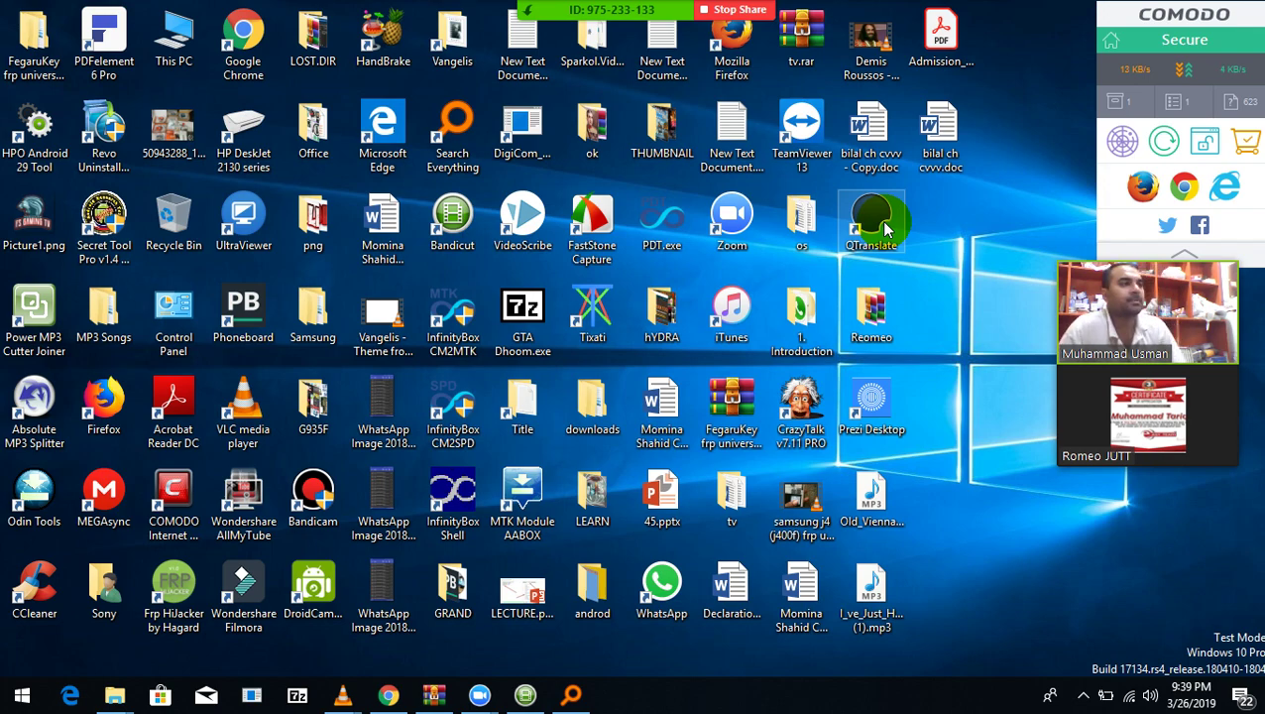
mouse_move(1170, 355)
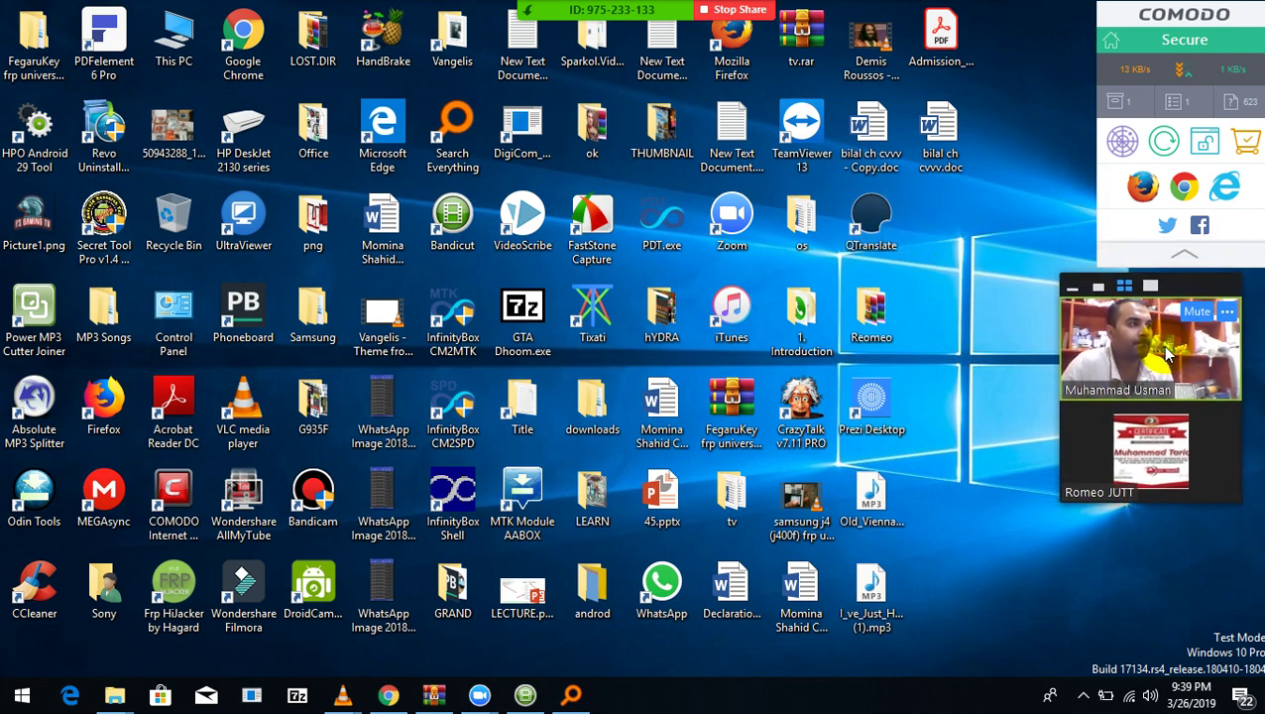
drag(1168, 347, 1191, 342)
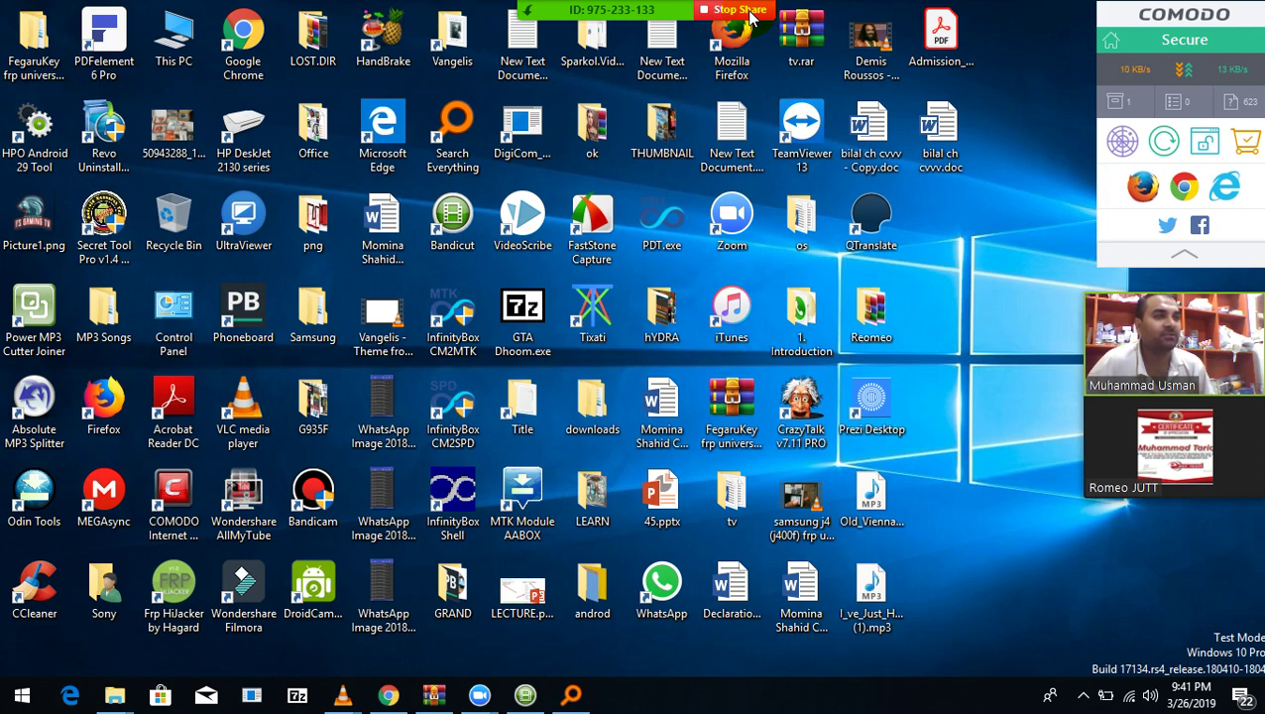
mouse_move(749, 16)
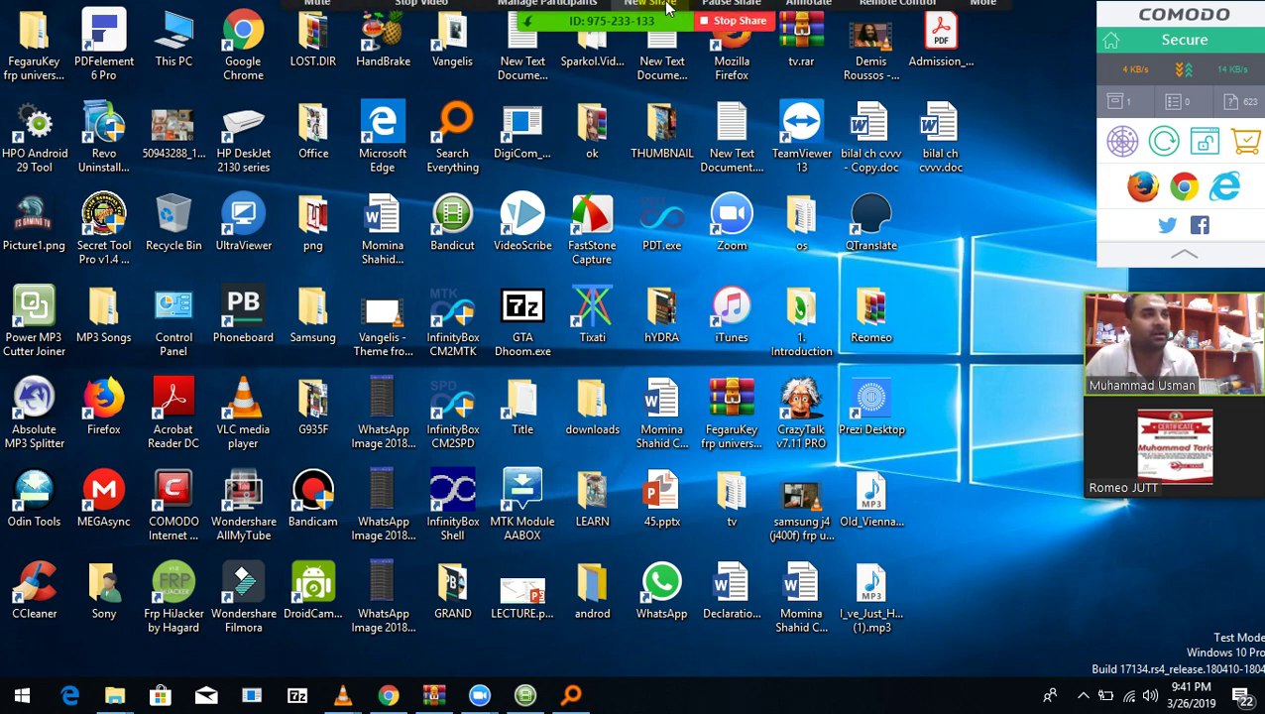